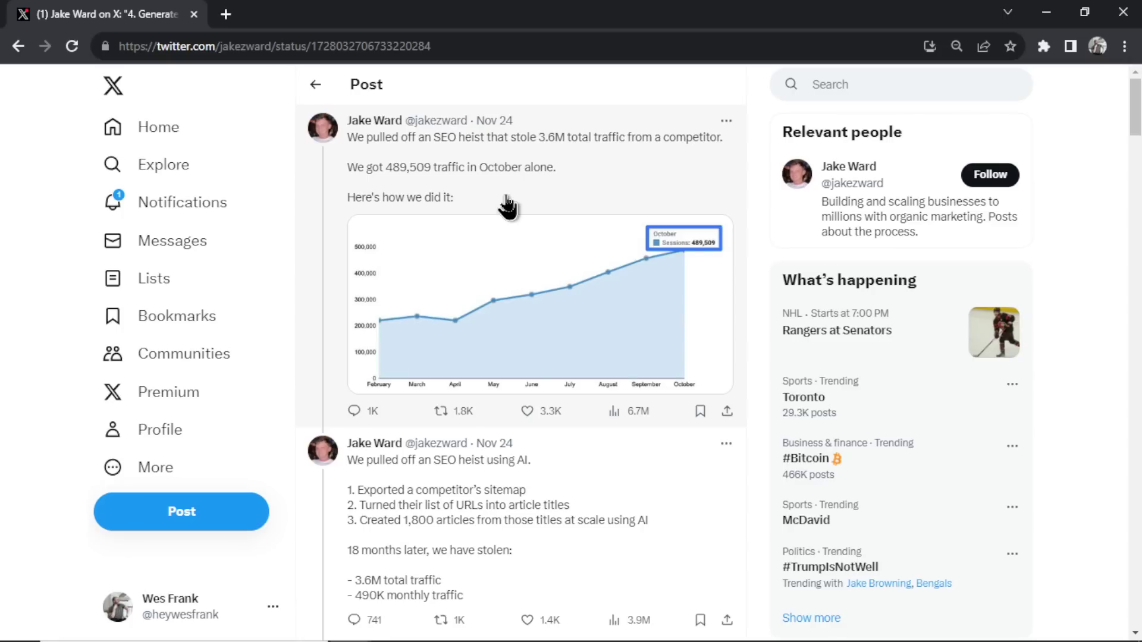
Scroll past the opening chart tweet to the 'We pulled off an SEO heist using AI' tweet
{"action": "scroll", "coordinate": [508, 207], "scroll_direction": "down", "scroll_amount": 5}
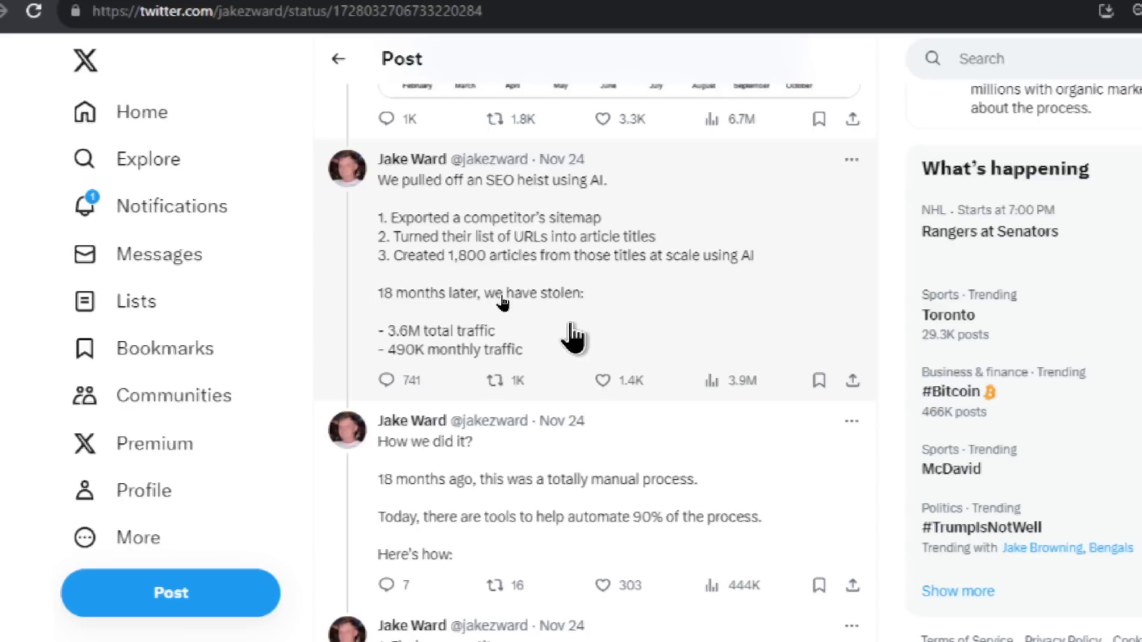
Scroll down to the 'How we did it?' tweet and step '1. Find a competitor'
{"action": "scroll", "coordinate": [503, 302], "scroll_direction": "down", "scroll_amount": 4}
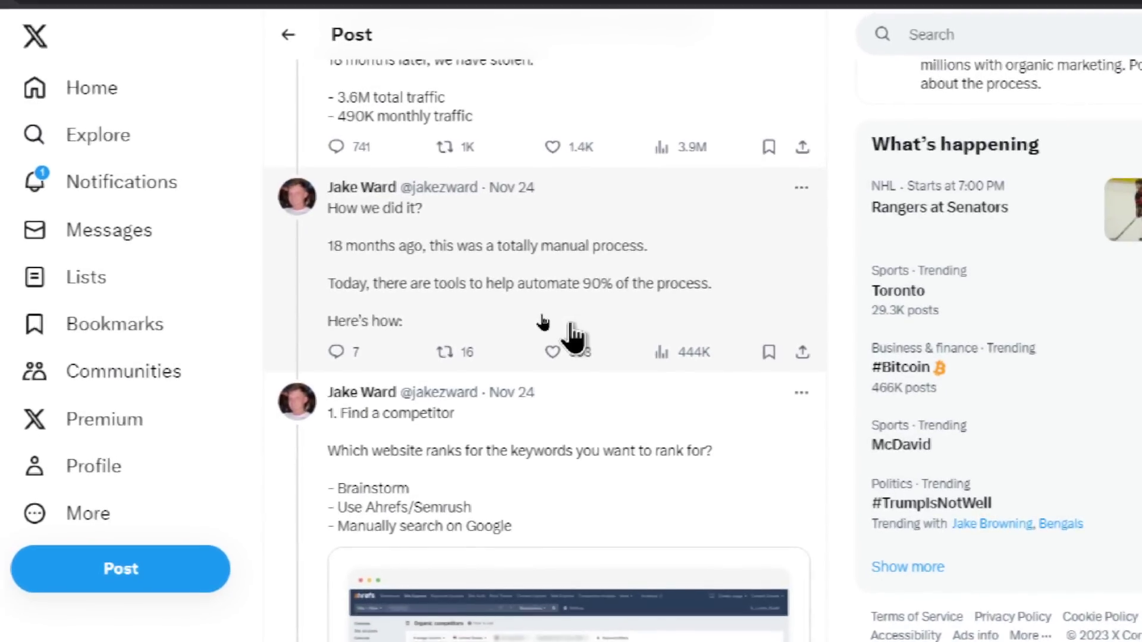
View the Ahrefs organic-competitors screenshot enlarged, then close it back to the thread
{"action": "scroll", "coordinate": [571, 326], "scroll_direction": "down", "scroll_amount": 5}
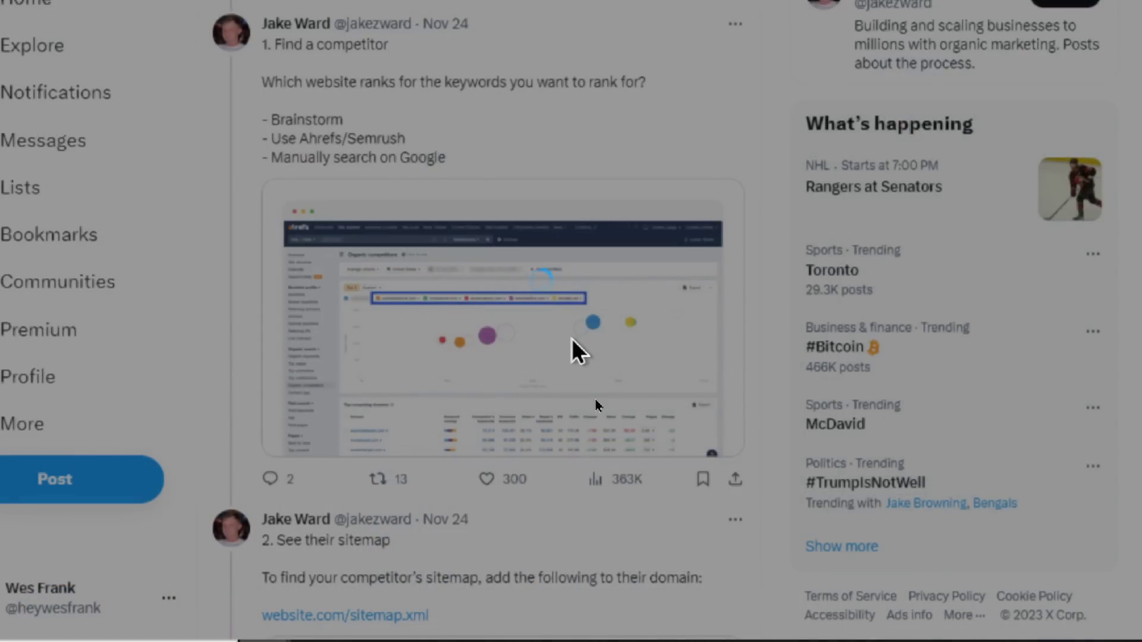
{"action": "left_click", "coordinate": [658, 485]}
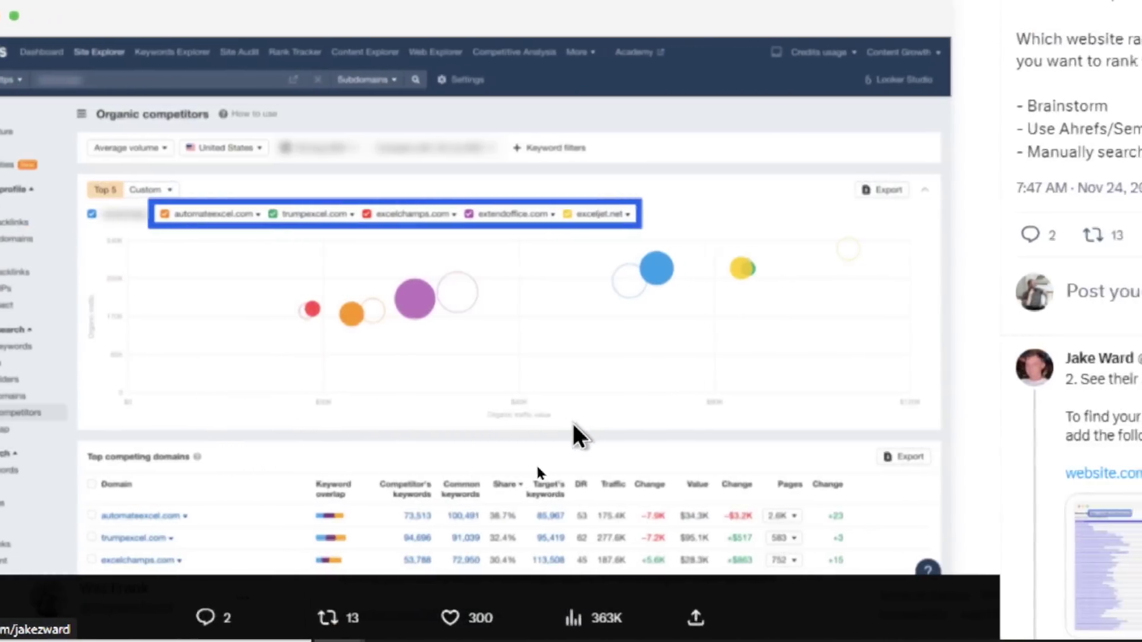
{"action": "key", "text": "Escape"}
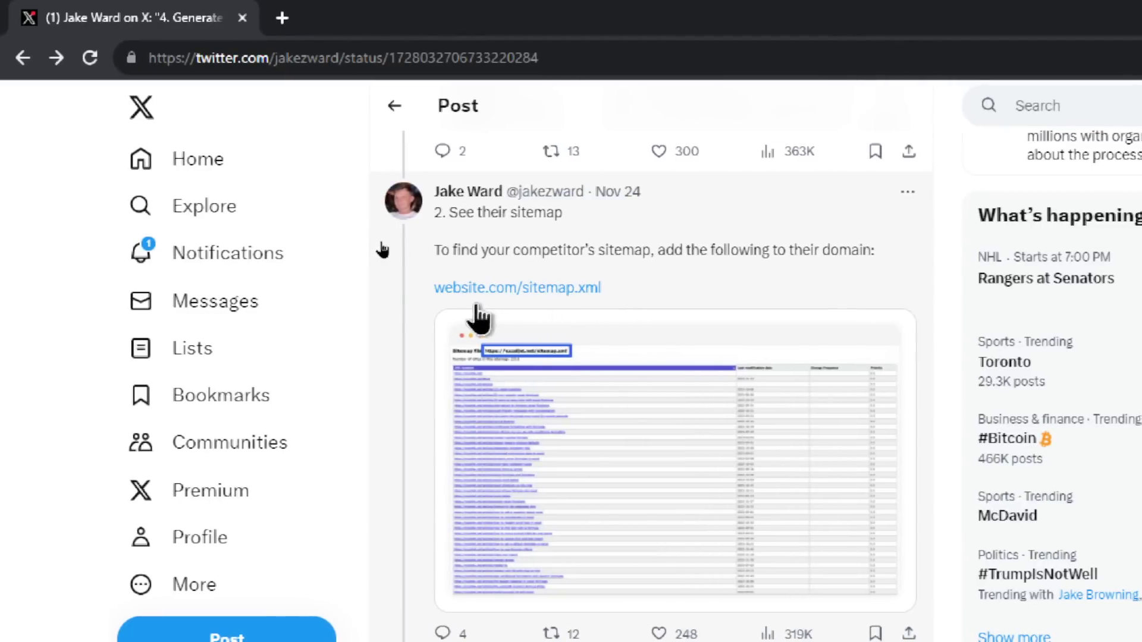
Enlarge the exceljet sitemap screenshot, then continue to the descriptive-URL example tweet
{"action": "left_click", "coordinate": [580, 323]}
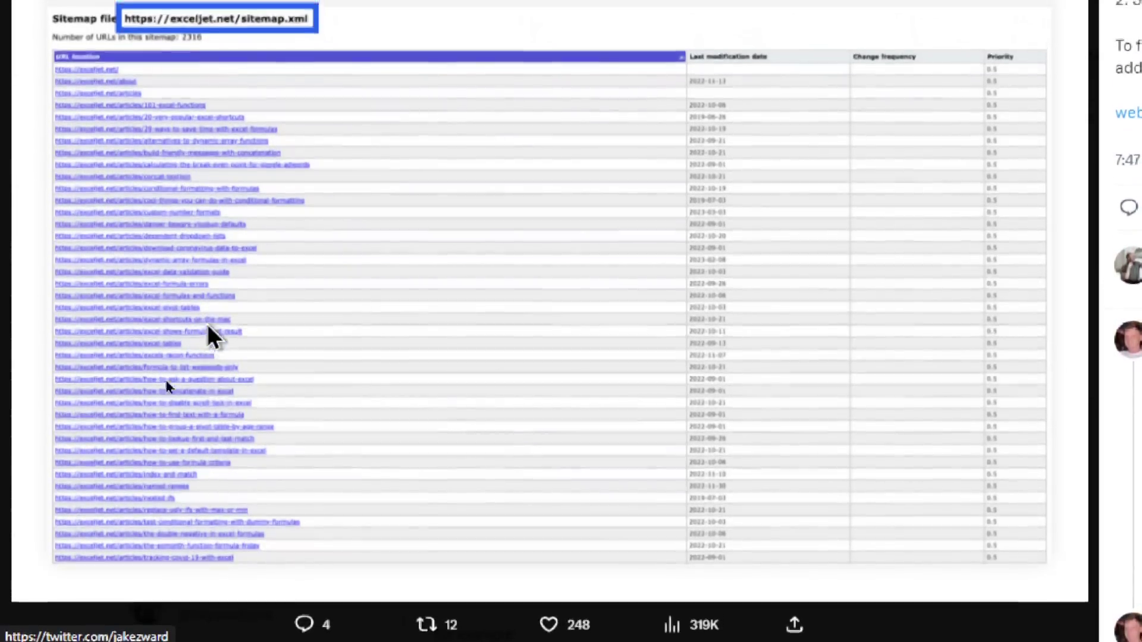
{"action": "scroll", "coordinate": [212, 405], "scroll_direction": "down", "scroll_amount": 5}
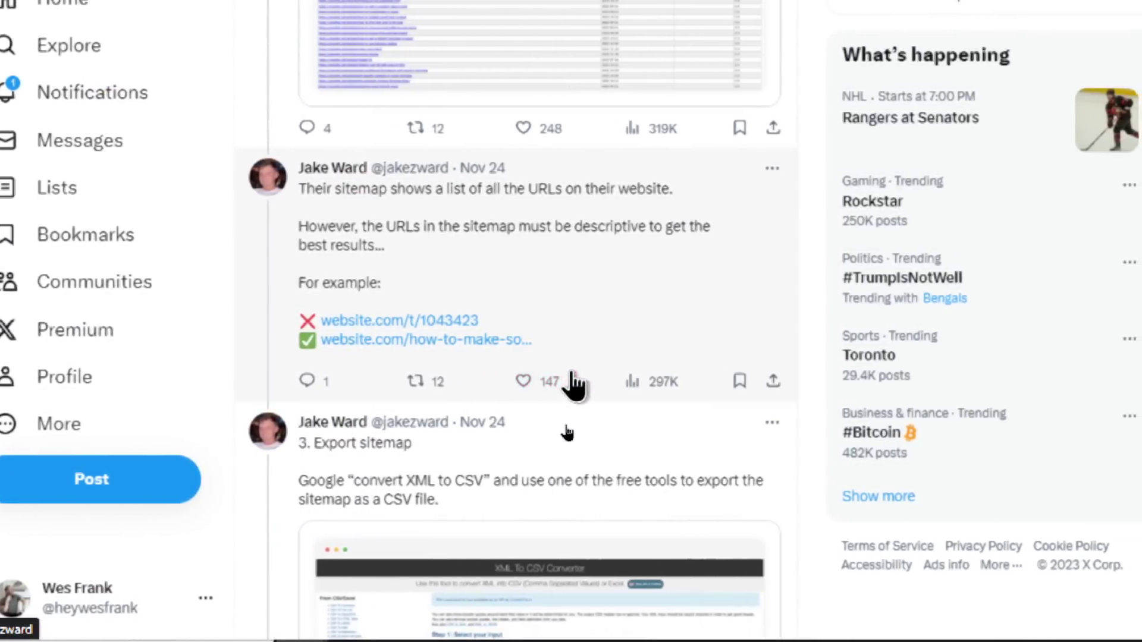
View the '3. Export sitemap' XML To CSV Converter screenshot enlarged, then close it
{"action": "scroll", "coordinate": [572, 385], "scroll_direction": "down", "scroll_amount": 5}
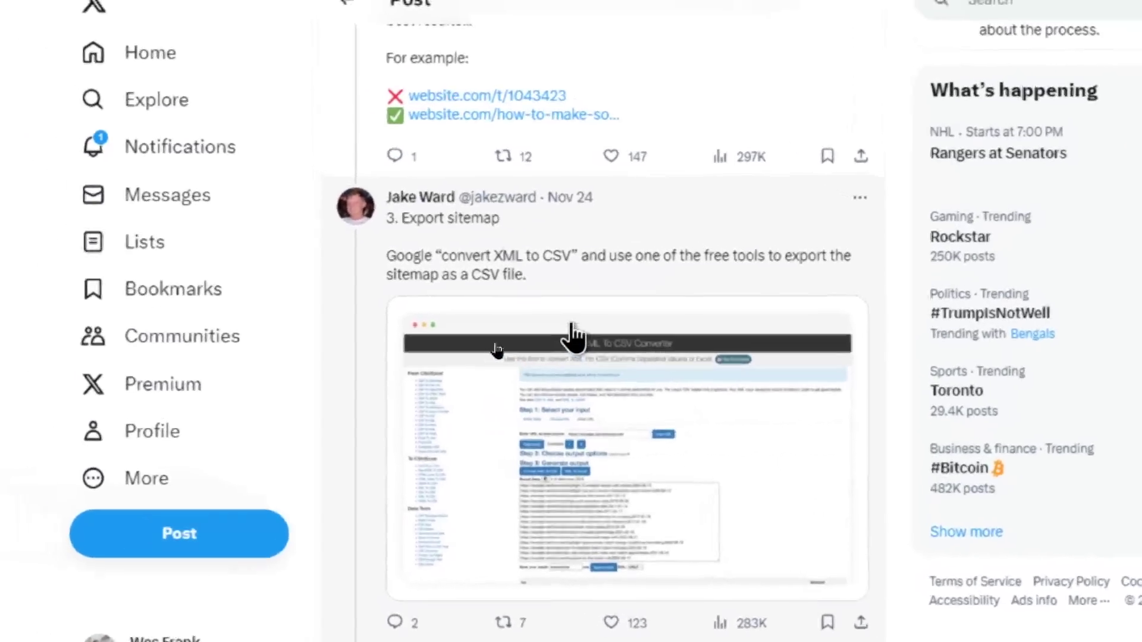
{"action": "left_click", "coordinate": [571, 333]}
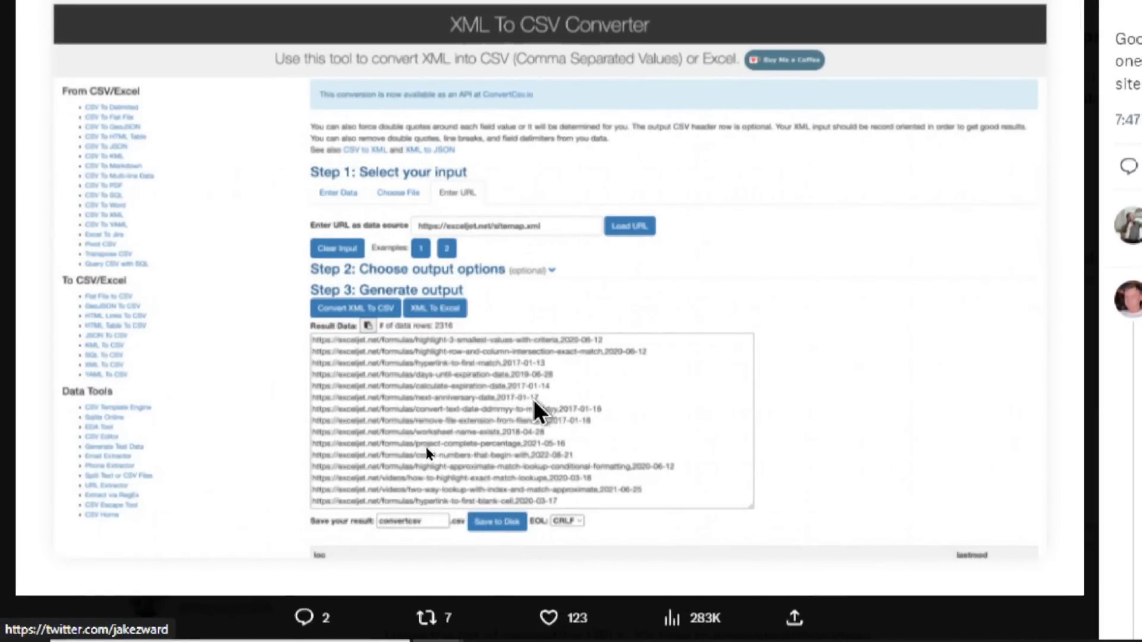
{"action": "key", "text": "Escape"}
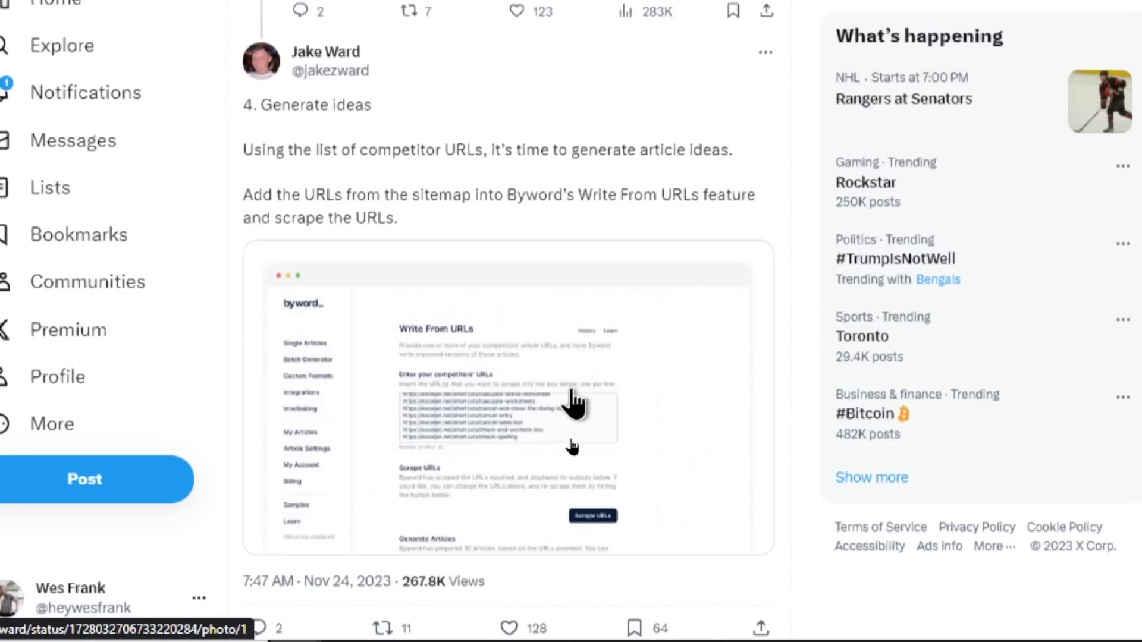
Enlarge the Write with AI edit-article and generate-articles screenshots from steps 4–5
{"action": "scroll", "coordinate": [573, 393], "scroll_direction": "down", "scroll_amount": 5}
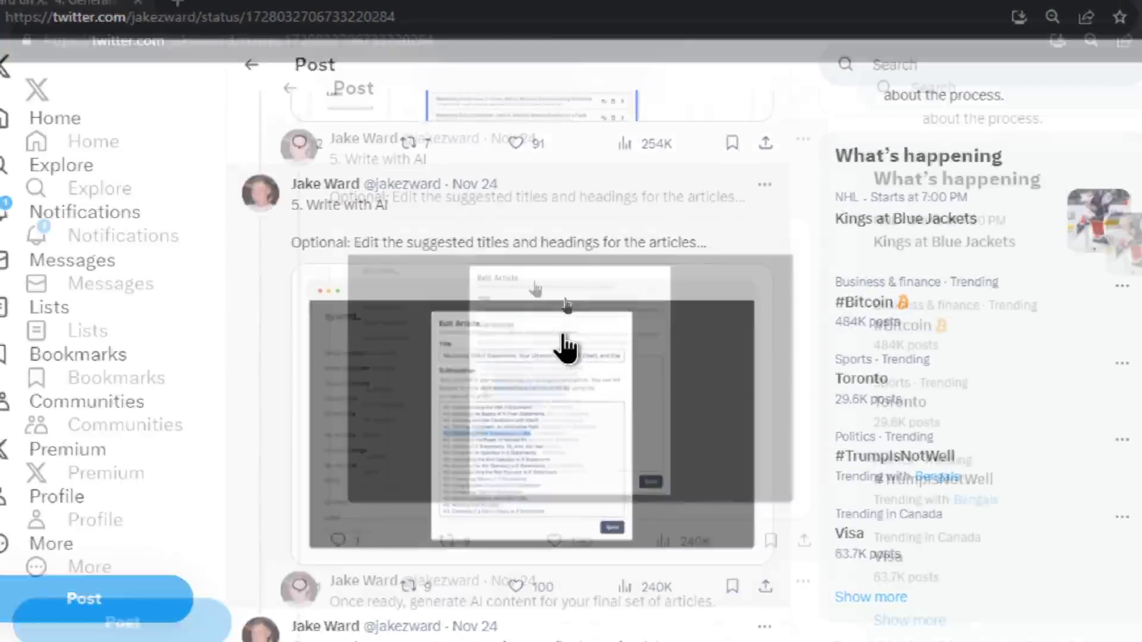
{"action": "left_click", "coordinate": [568, 348]}
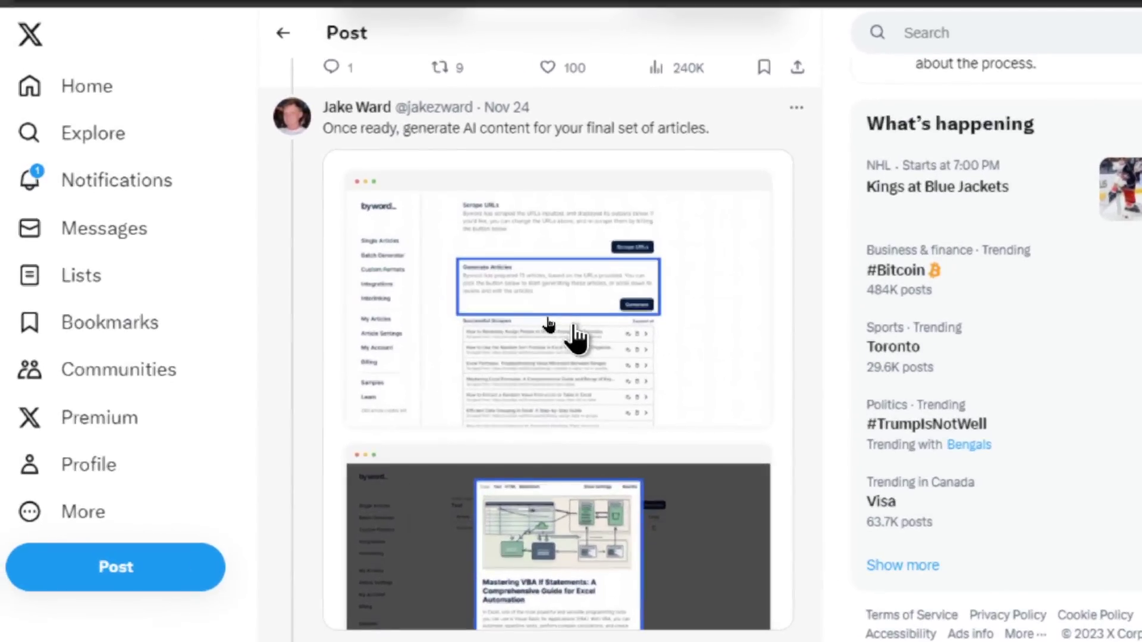
{"action": "left_click", "coordinate": [571, 328]}
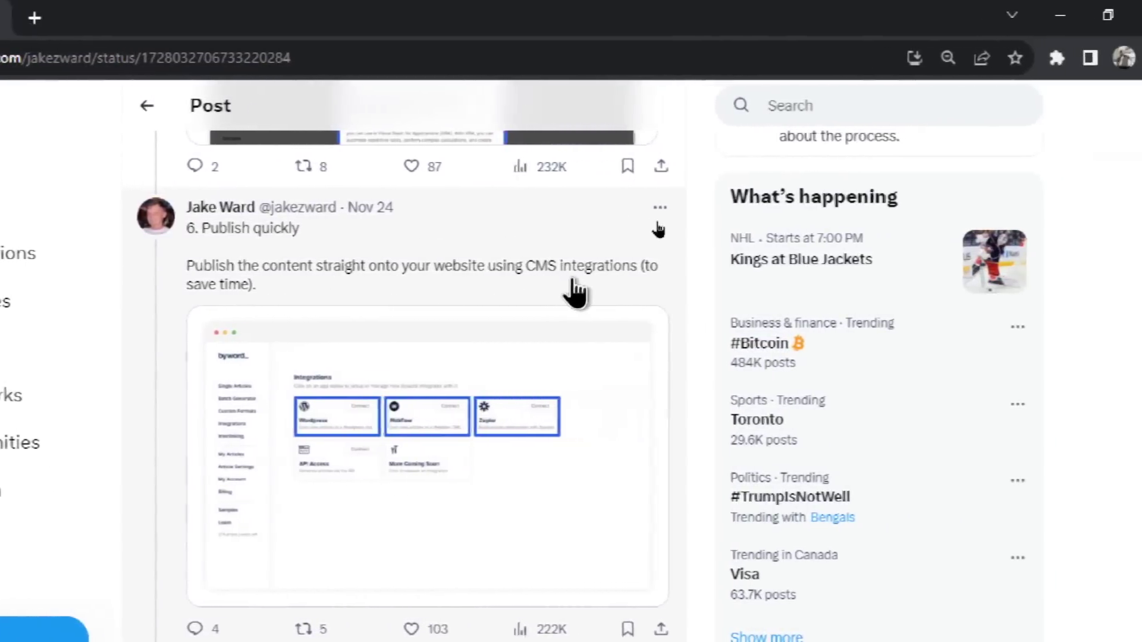
View the Byword integrations screenshot enlarged, then close it and scroll to the Results tweet
{"action": "left_click", "coordinate": [572, 314]}
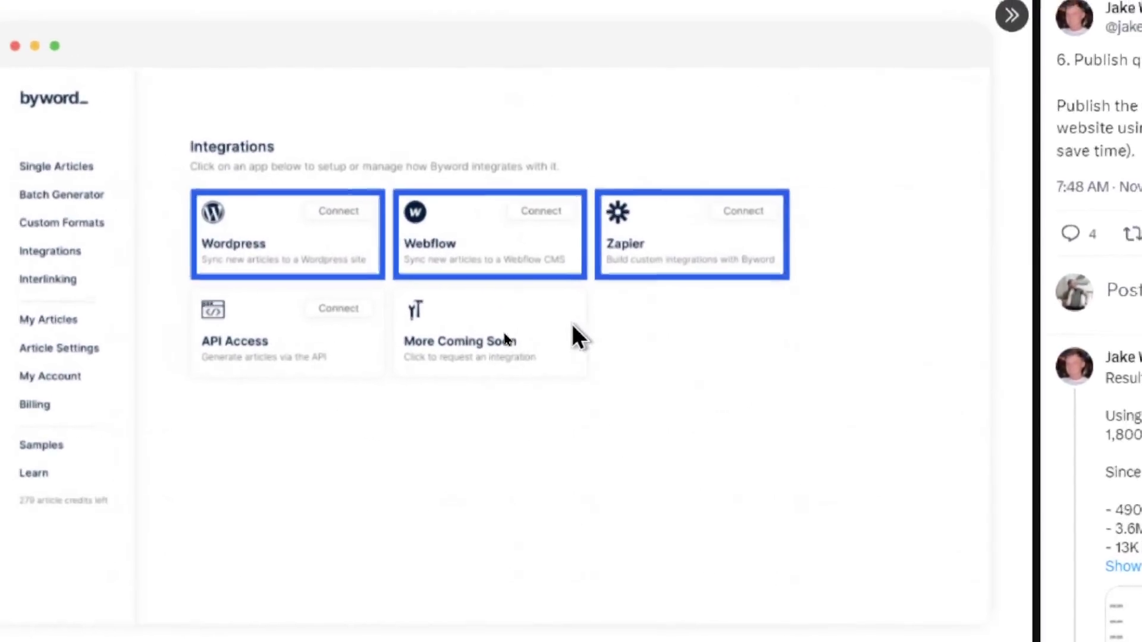
{"action": "key", "text": "Escape"}
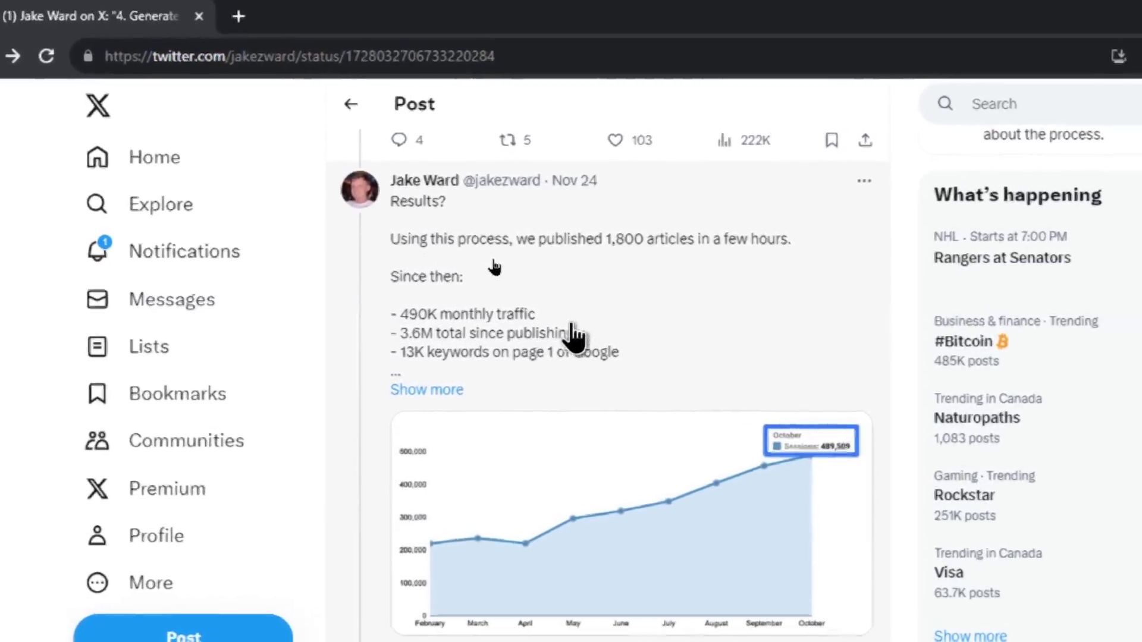
{"action": "scroll", "coordinate": [574, 336], "scroll_direction": "down", "scroll_amount": 1}
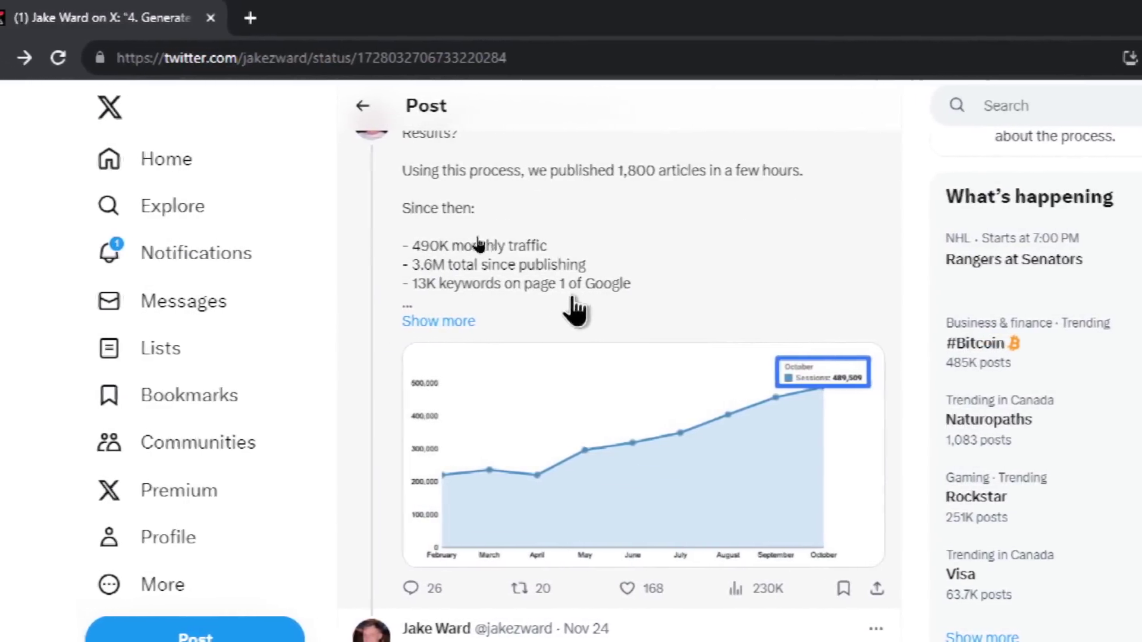
Expand the Results tweet about 1,800 articles, read it, and go back to the main thread
{"action": "left_click", "coordinate": [500, 322]}
{"action": "scroll", "coordinate": [535, 262], "scroll_direction": "down", "scroll_amount": 3}
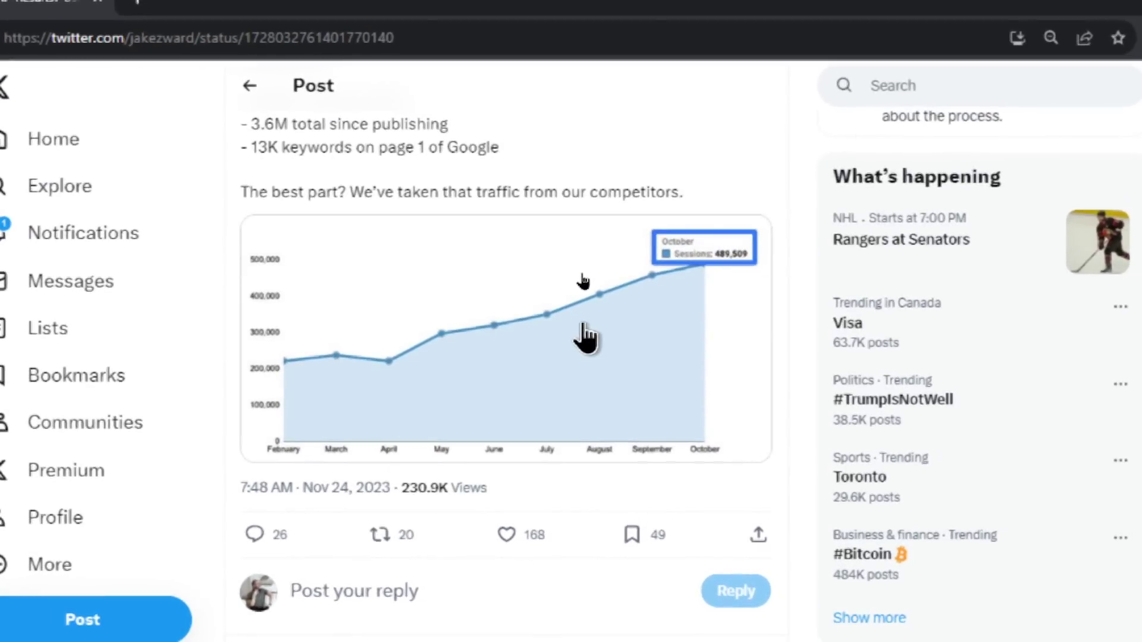
{"action": "key", "text": "alt+Left"}
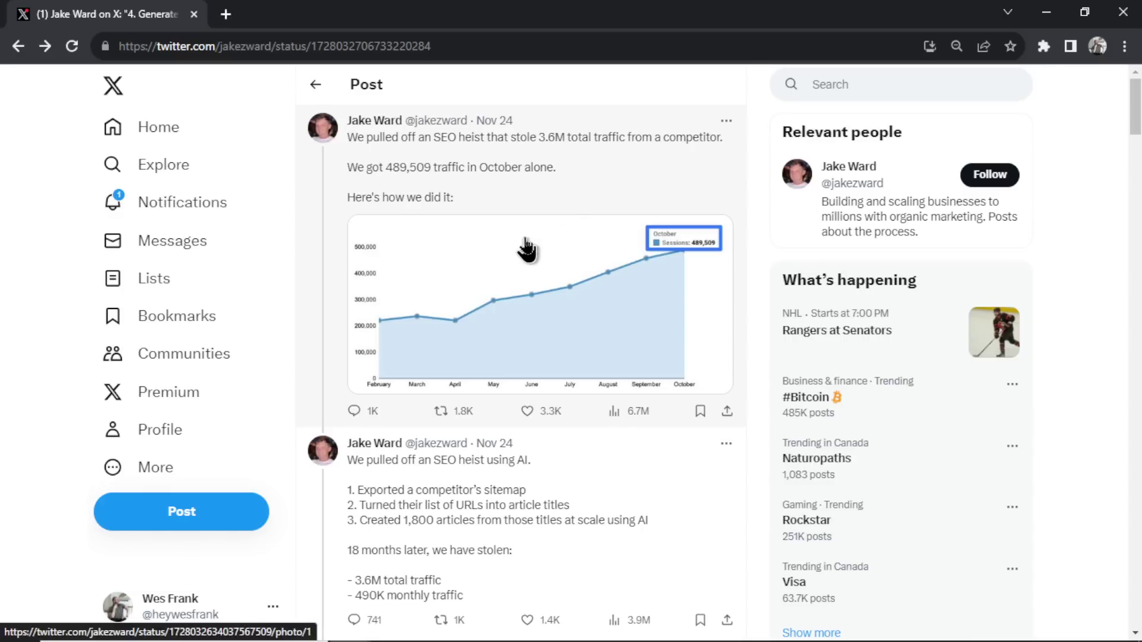
Skim down through all the thread's steps and back up again
{"action": "scroll", "coordinate": [527, 250], "scroll_direction": "down", "scroll_amount": 10}
{"action": "scroll", "coordinate": [557, 220], "scroll_direction": "down", "scroll_amount": 6}
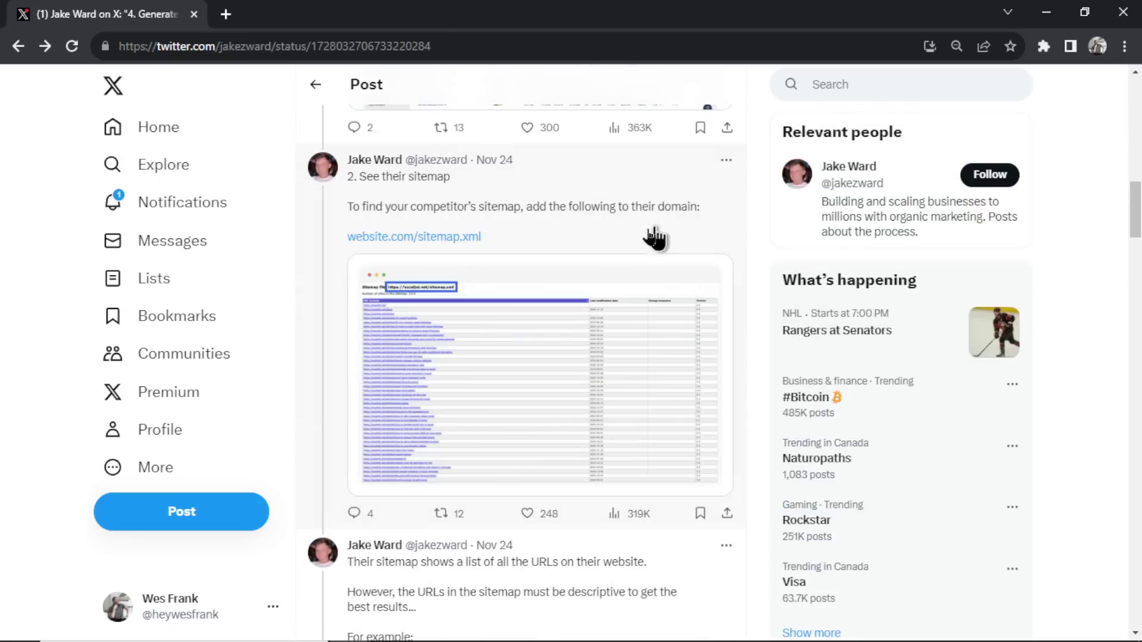
{"action": "scroll", "coordinate": [568, 255], "scroll_direction": "down", "scroll_amount": 8}
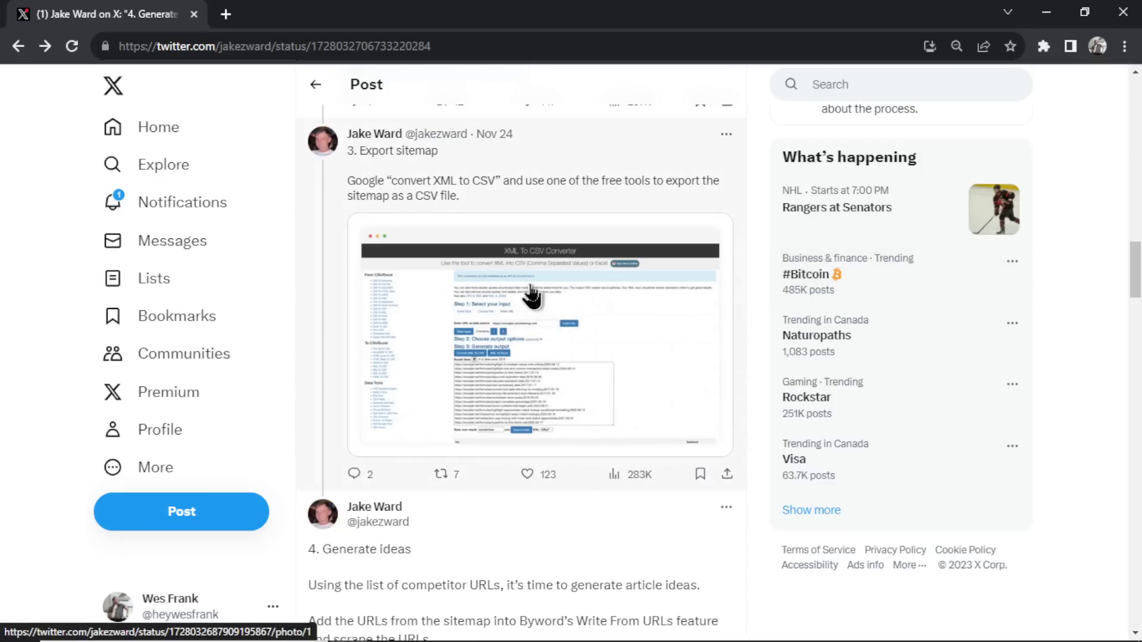
{"action": "scroll", "coordinate": [618, 387], "scroll_direction": "down", "scroll_amount": 7}
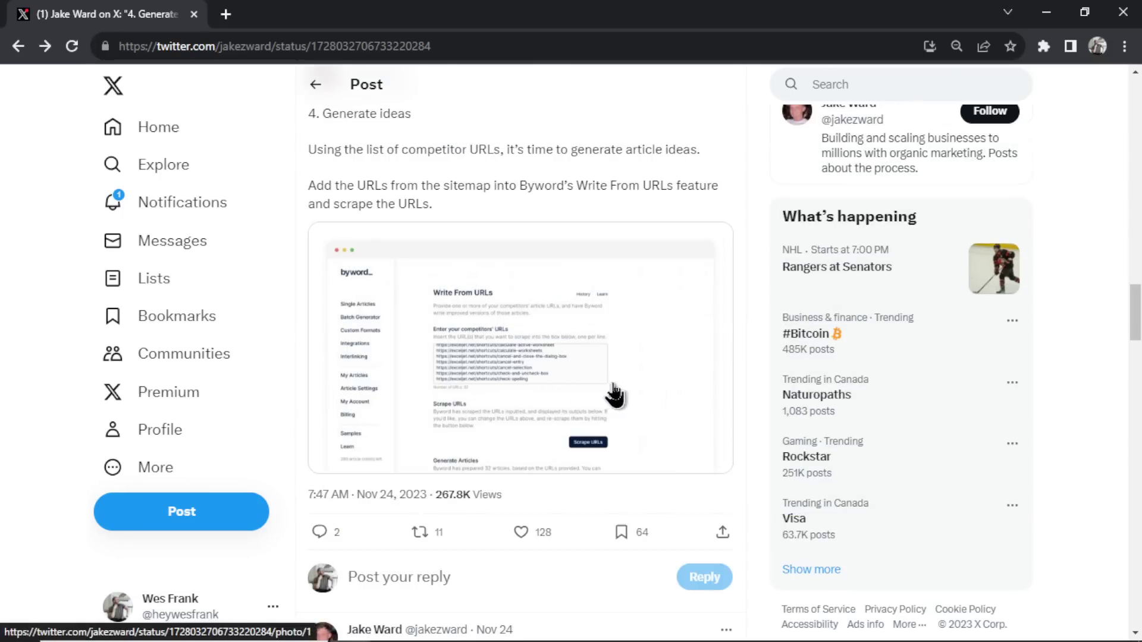
{"action": "scroll", "coordinate": [615, 395], "scroll_direction": "down", "scroll_amount": 8}
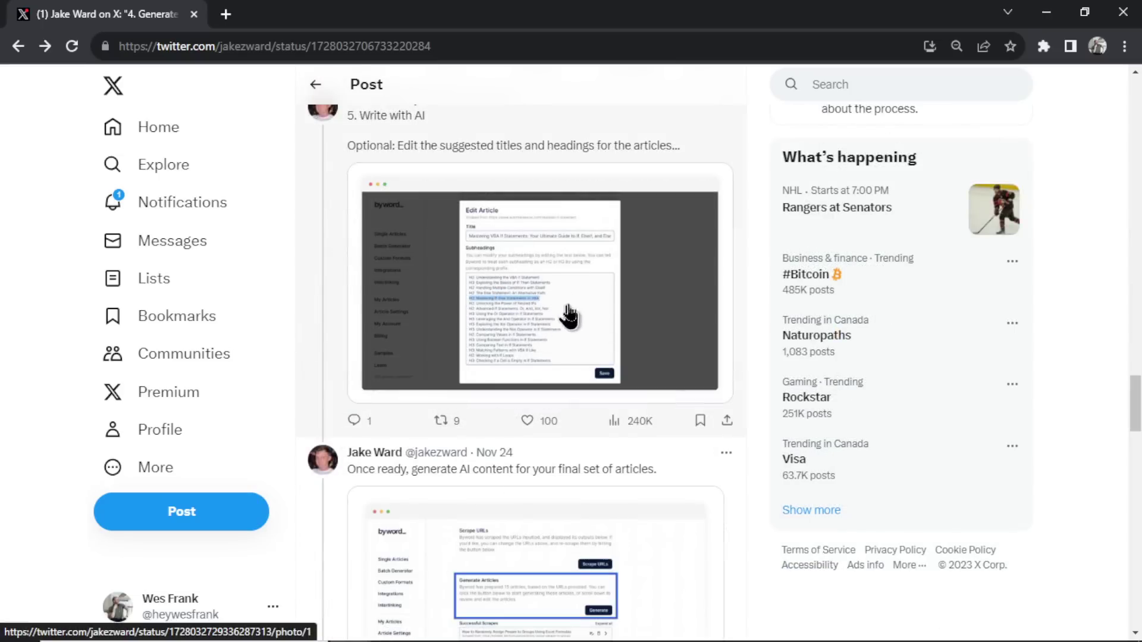
{"action": "scroll", "coordinate": [748, 355], "scroll_direction": "down", "scroll_amount": 10}
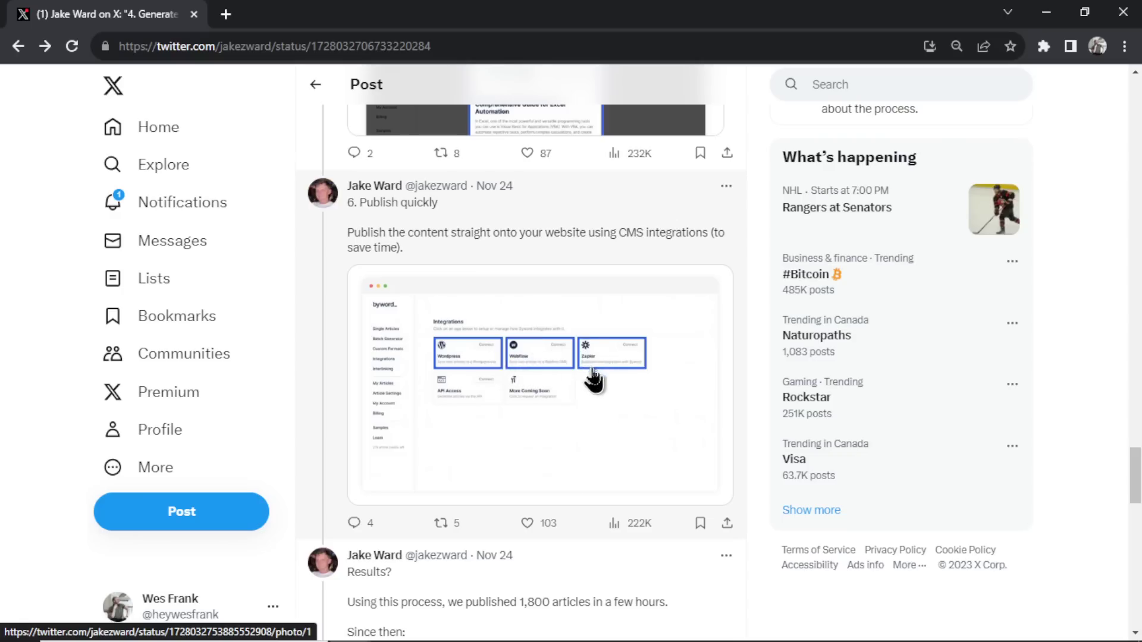
{"action": "scroll", "coordinate": [593, 380], "scroll_direction": "up", "scroll_amount": 20}
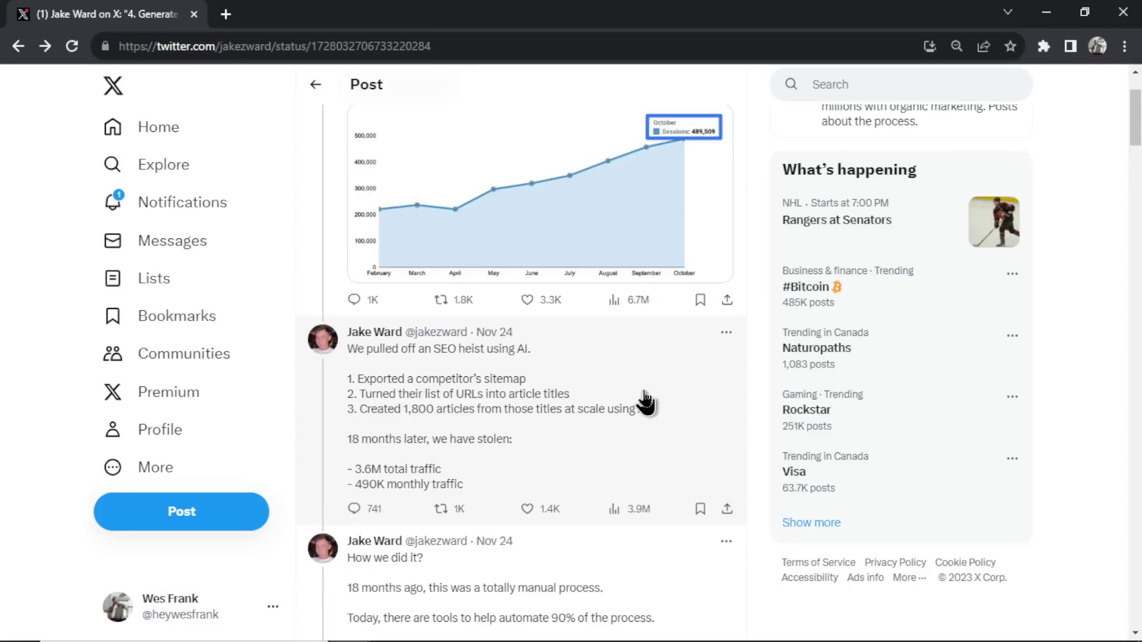
{"action": "scroll", "coordinate": [646, 403], "scroll_direction": "down", "scroll_amount": 8}
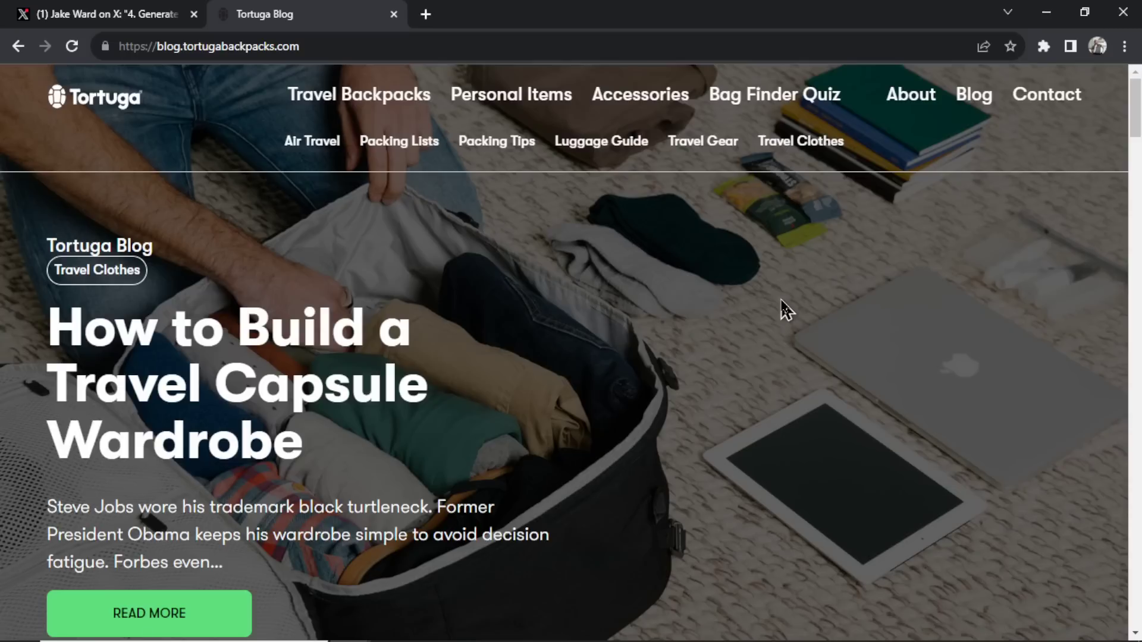
Load the blog's /sitemap_index.xml and open post-sitemap1.xml
{"action": "left_click", "coordinate": [357, 45]}
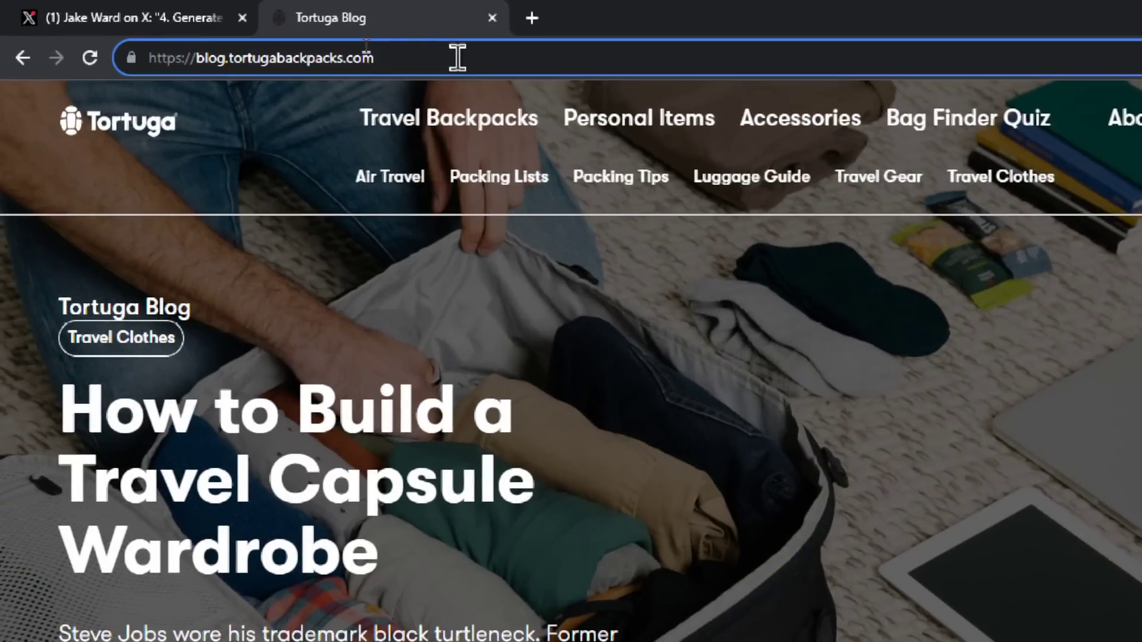
{"action": "type", "text": "/"}
{"action": "type", "text": "sitemap_index"}
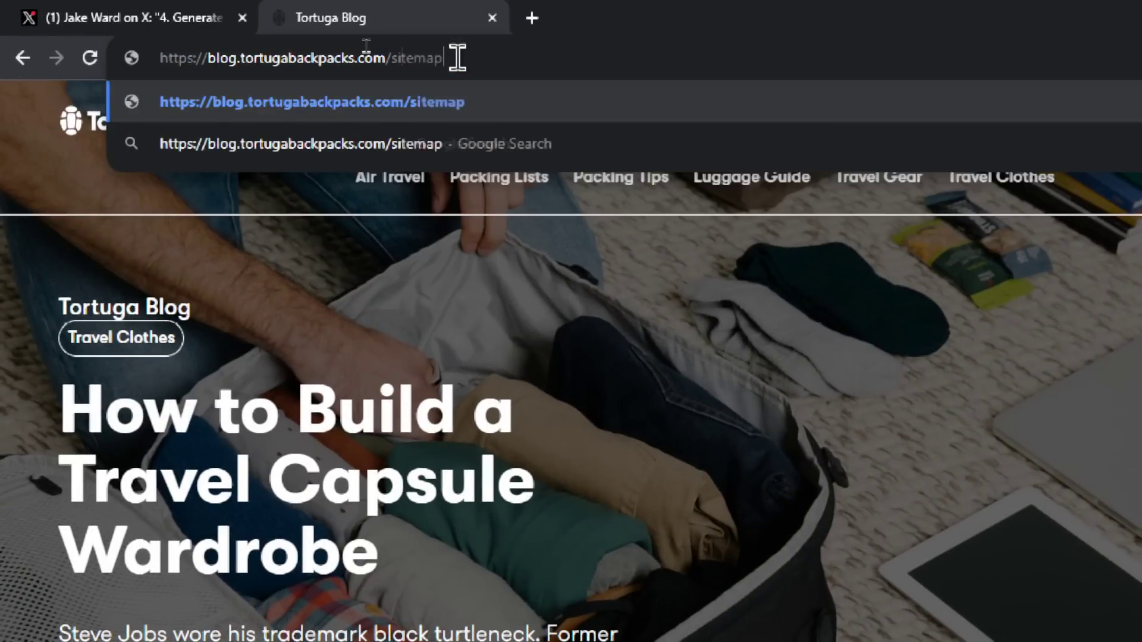
{"action": "type", "text": ".xml"}
{"action": "key", "text": "Return"}
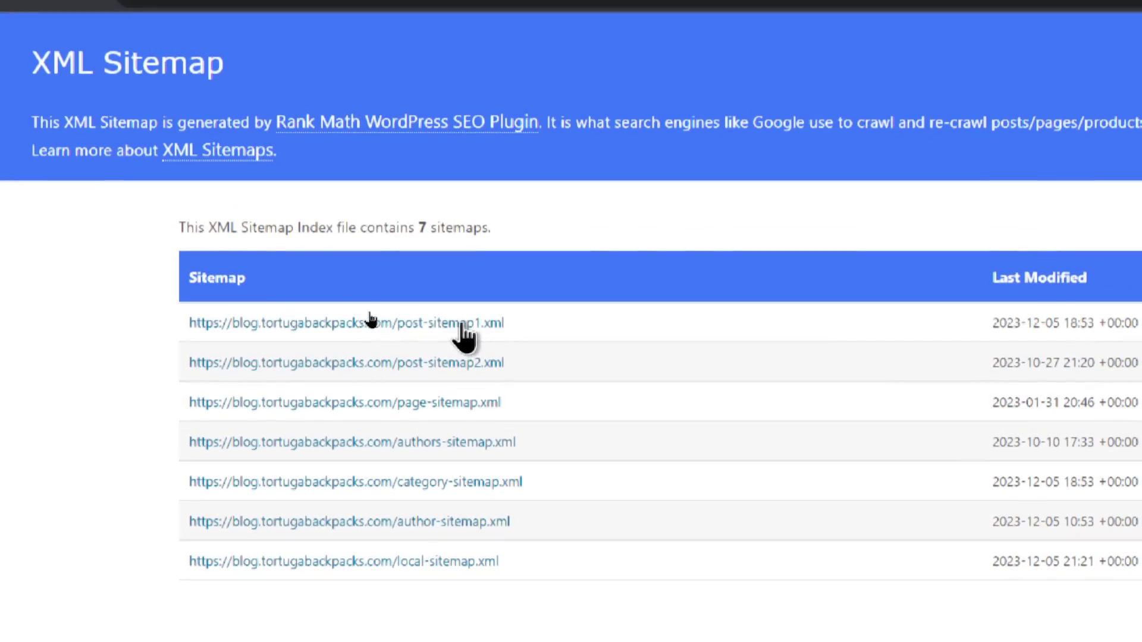
{"action": "left_click", "coordinate": [476, 326]}
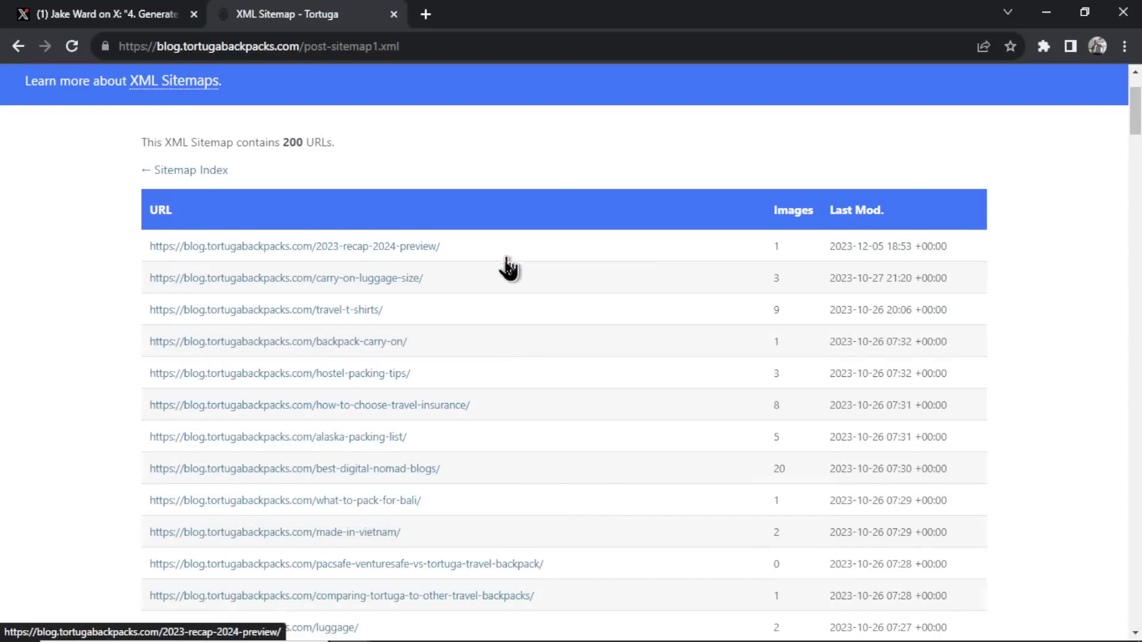
Scroll through the 200 post URLs listed in the Rank Math post sitemap
{"action": "scroll", "coordinate": [473, 340], "scroll_direction": "down", "scroll_amount": 2}
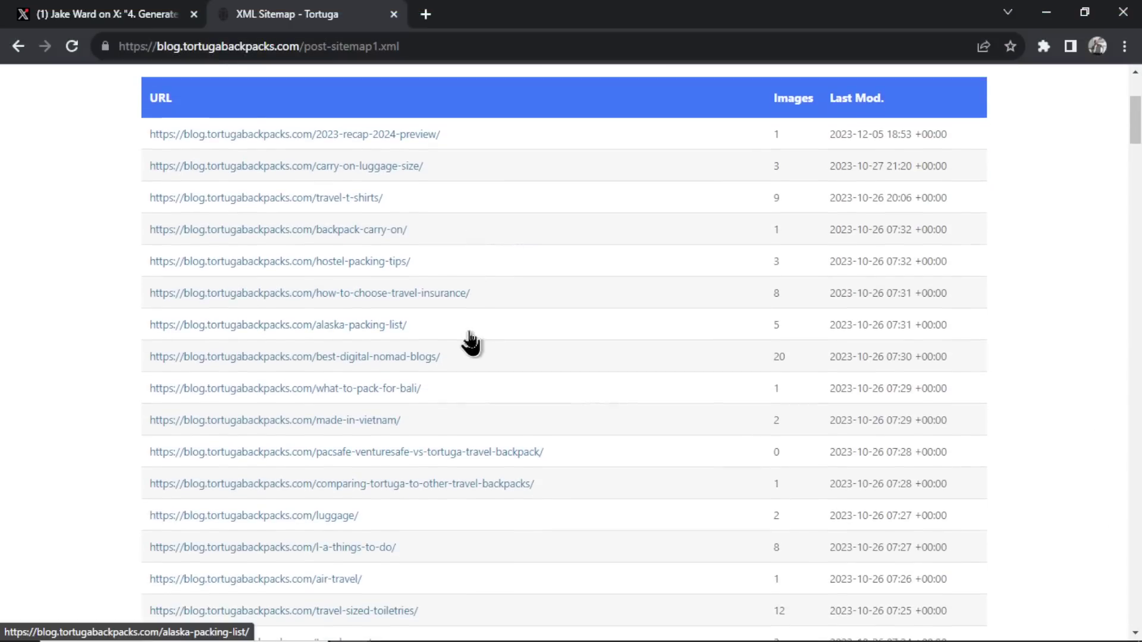
{"action": "scroll", "coordinate": [472, 340], "scroll_direction": "up", "scroll_amount": 2}
{"action": "scroll", "coordinate": [479, 298], "scroll_direction": "down", "scroll_amount": 2}
{"action": "scroll", "coordinate": [470, 280], "scroll_direction": "down", "scroll_amount": 2}
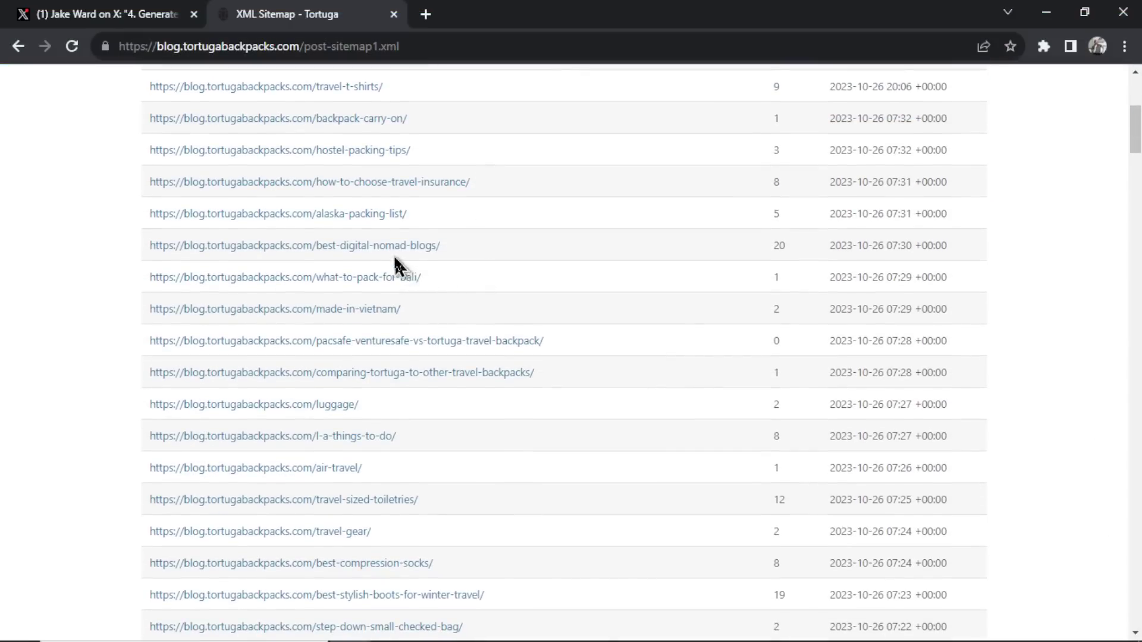
{"action": "scroll", "coordinate": [423, 288], "scroll_direction": "down", "scroll_amount": 2}
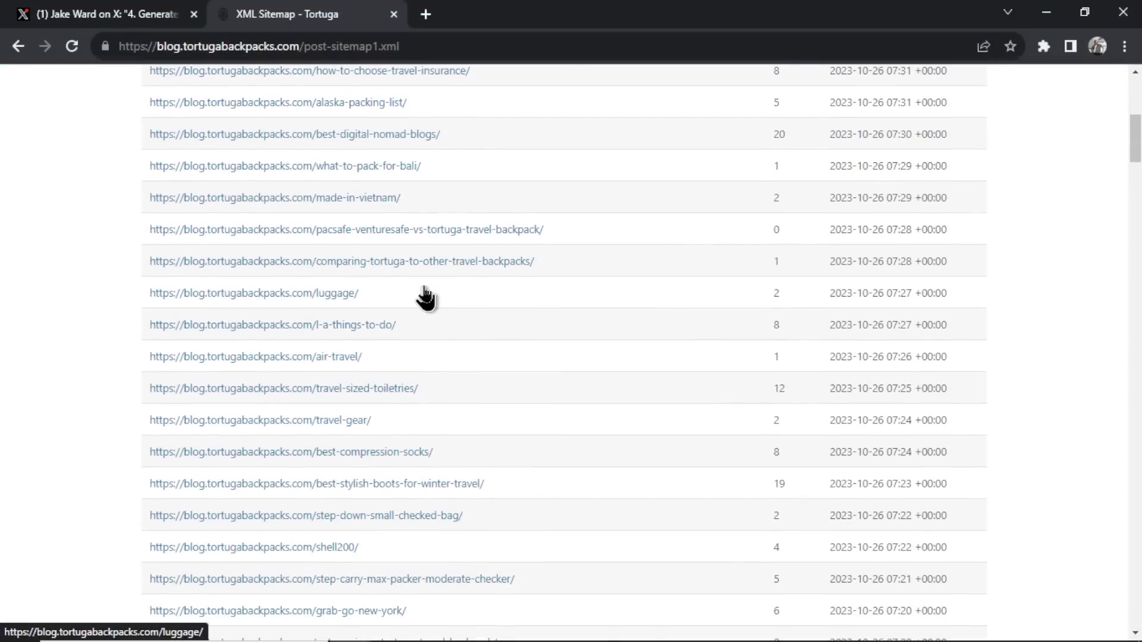
{"action": "scroll", "coordinate": [425, 297], "scroll_direction": "up", "scroll_amount": 4}
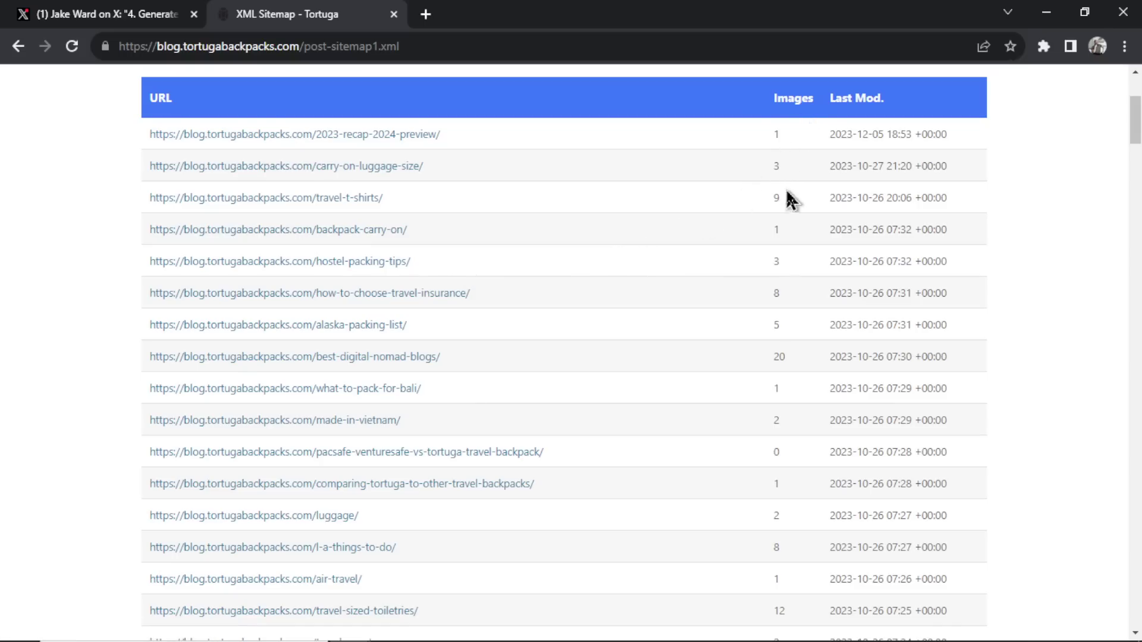
{"action": "scroll", "coordinate": [788, 202], "scroll_direction": "down", "scroll_amount": 2}
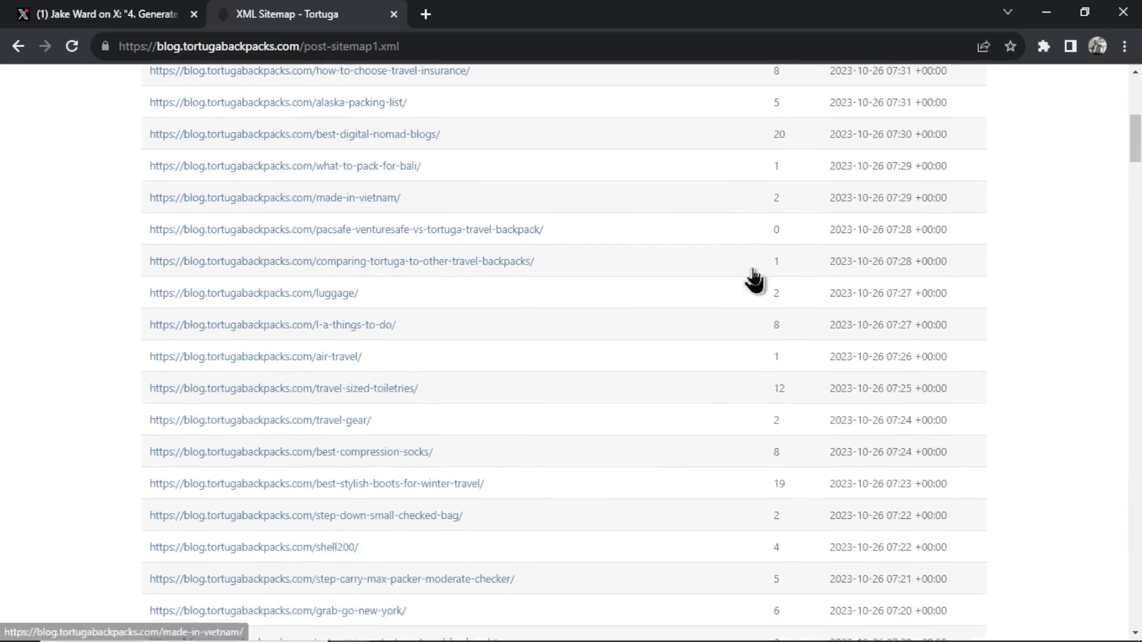
{"action": "left_click_drag", "start_coordinate": [1135, 152], "coordinate": [1138, 624]}
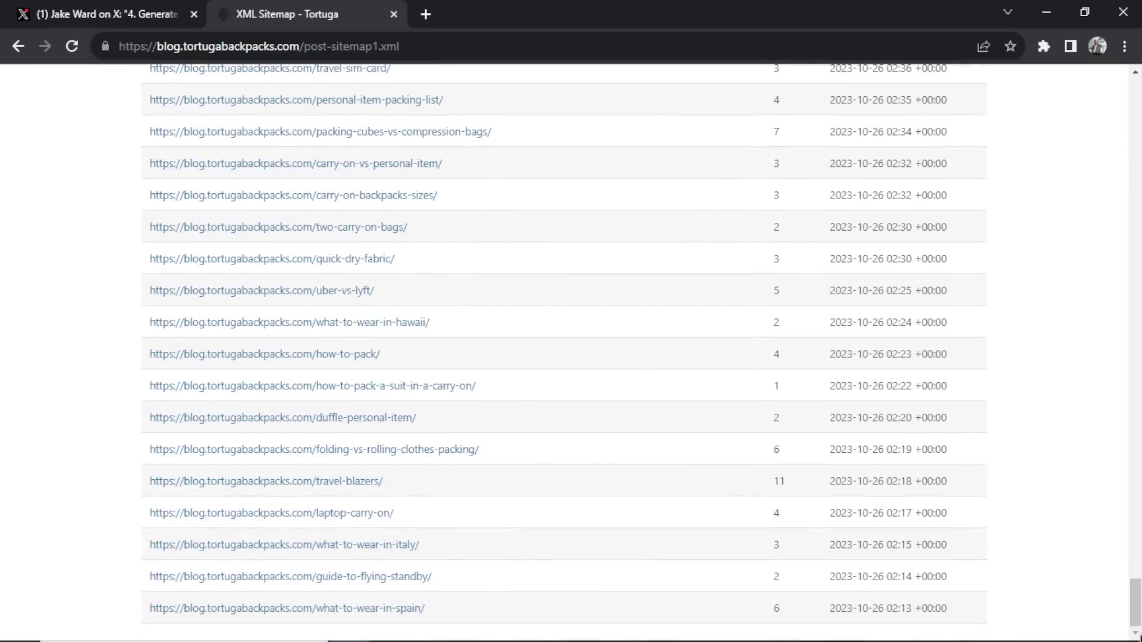
{"action": "scroll", "coordinate": [1011, 502], "scroll_direction": "up", "scroll_amount": 20}
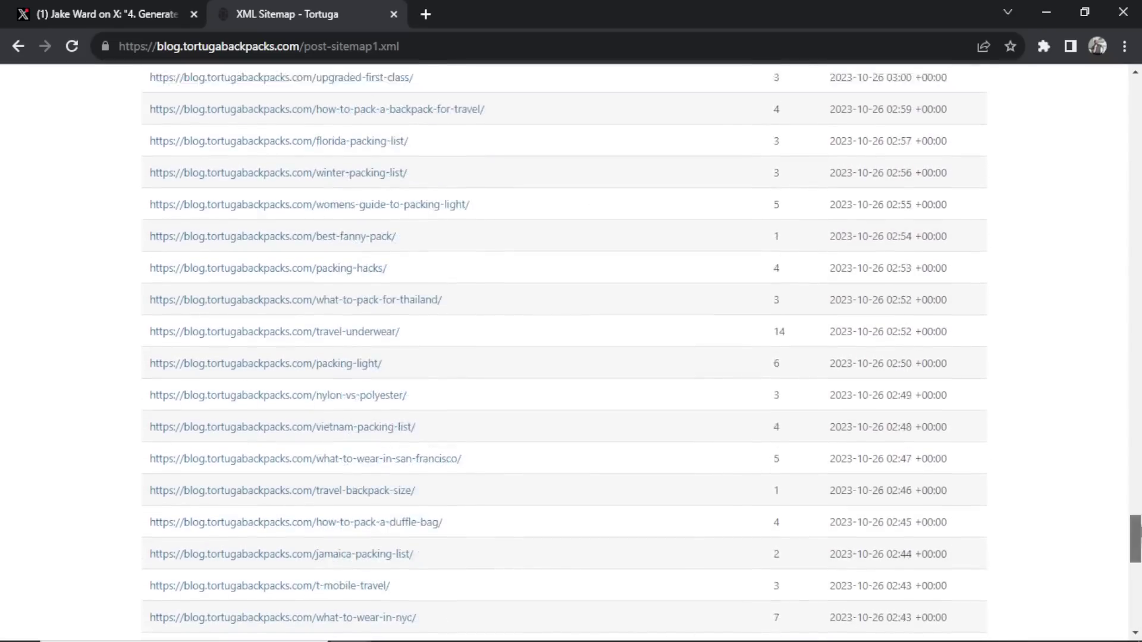
{"action": "scroll", "coordinate": [353, 234], "scroll_direction": "up", "scroll_amount": 20}
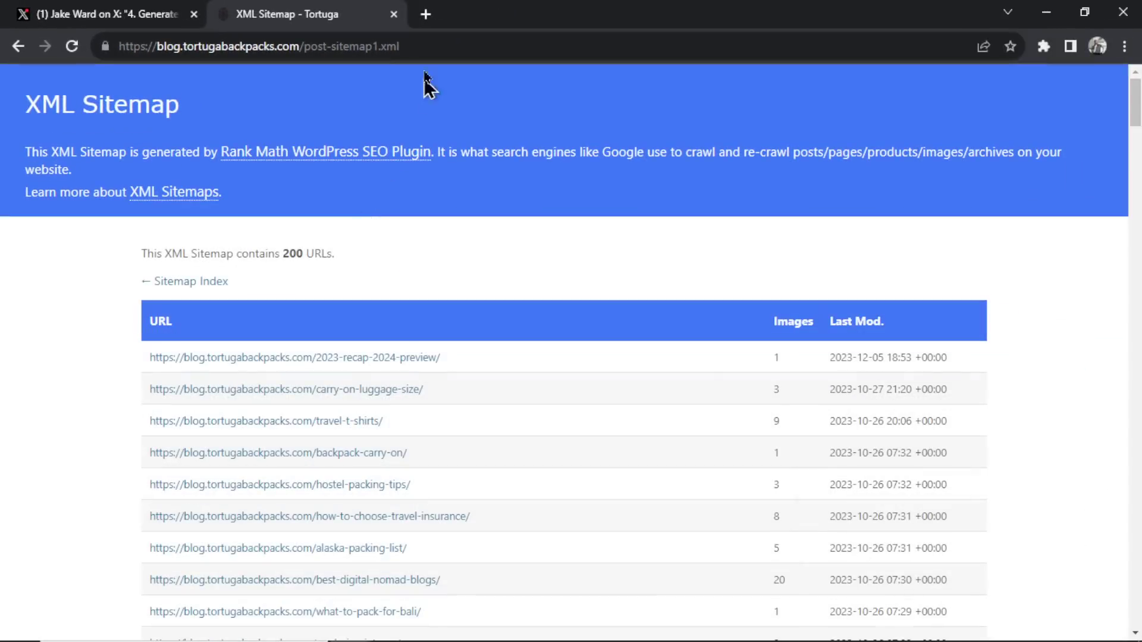
Copy the post sitemap URL and open the XML To CSV Converter in a new tab
{"action": "left_click", "coordinate": [549, 47]}
{"action": "key", "text": "ctrl+c"}
{"action": "key", "text": "ctrl+t"}
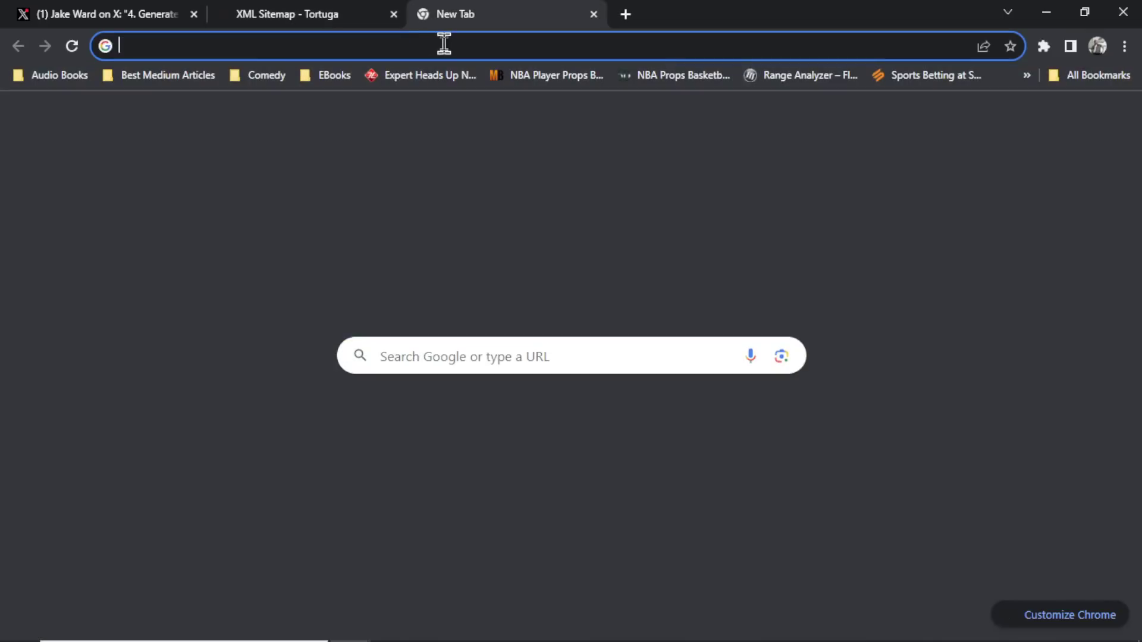
{"action": "type", "text": "xml"}
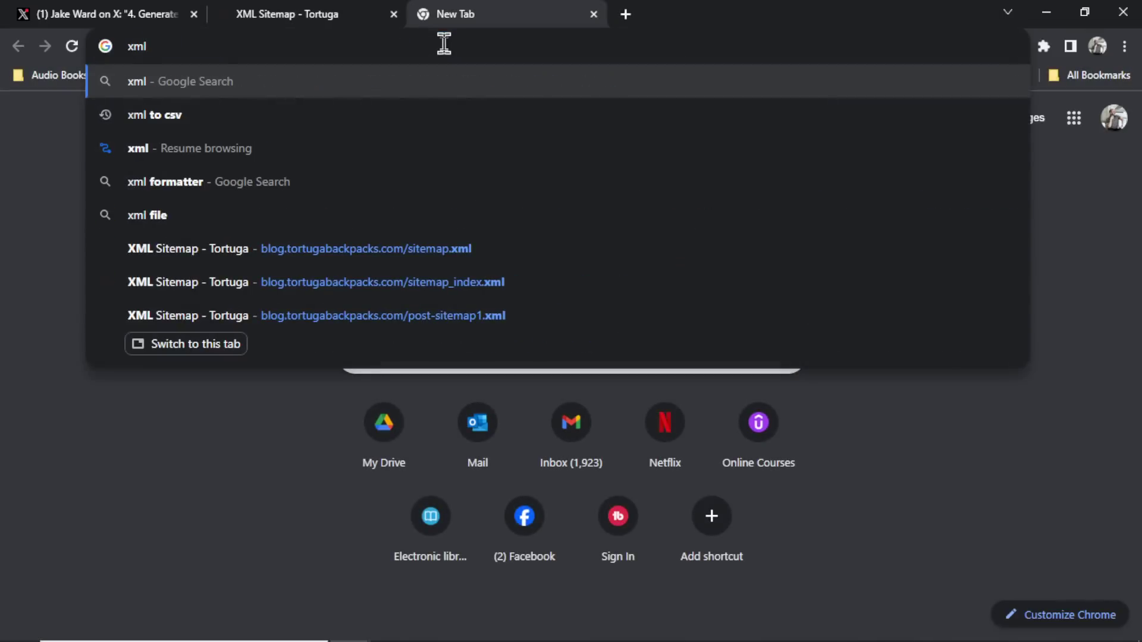
{"action": "type", "text": " to csv"}
{"action": "left_click", "coordinate": [691, 315]}
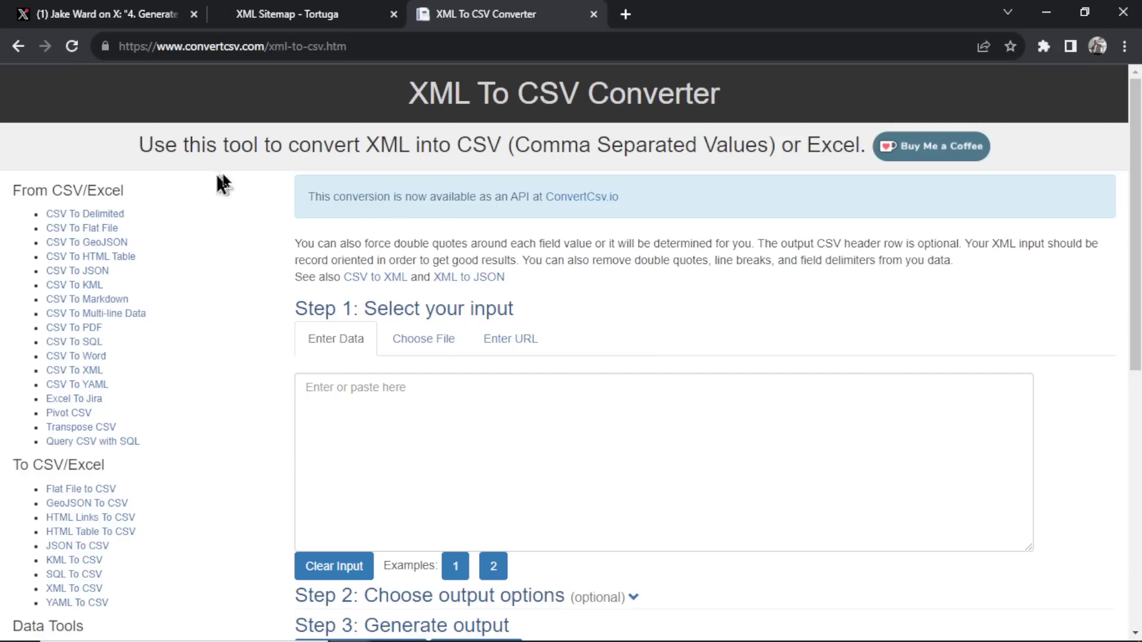
{"action": "scroll", "coordinate": [696, 310], "scroll_direction": "down", "scroll_amount": 3}
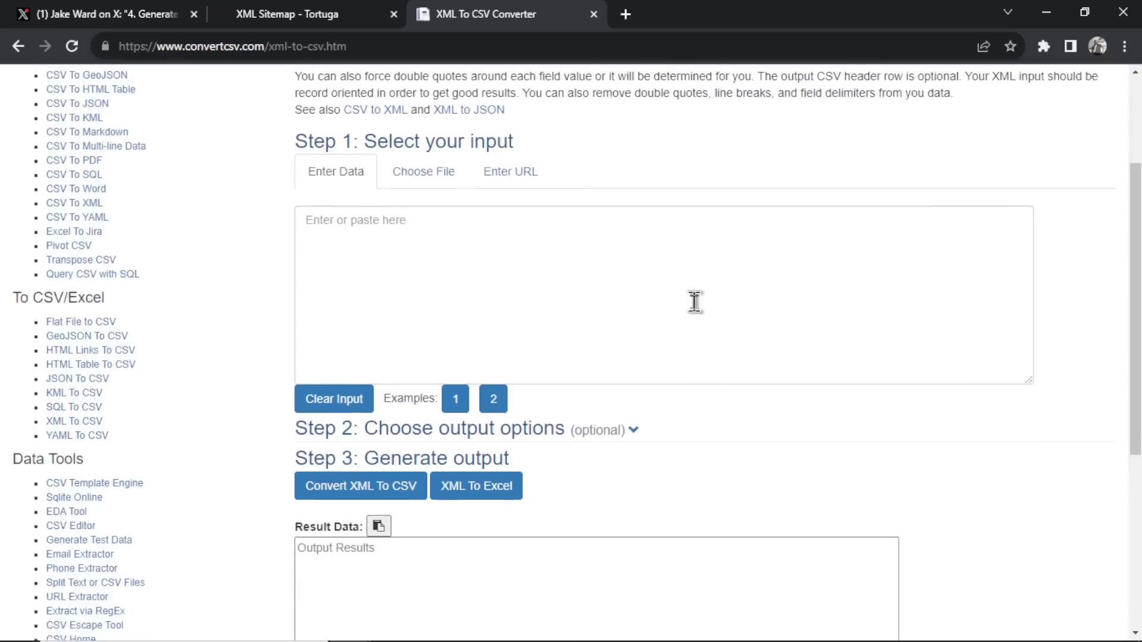
{"action": "scroll", "coordinate": [694, 301], "scroll_direction": "up", "scroll_amount": 1}
Convert the sitemap to CSV by pasting its URL under Enter URL and loading it
{"action": "left_click", "coordinate": [522, 229]}
{"action": "left_click", "coordinate": [536, 273]}
{"action": "key", "text": "ctrl+v"}
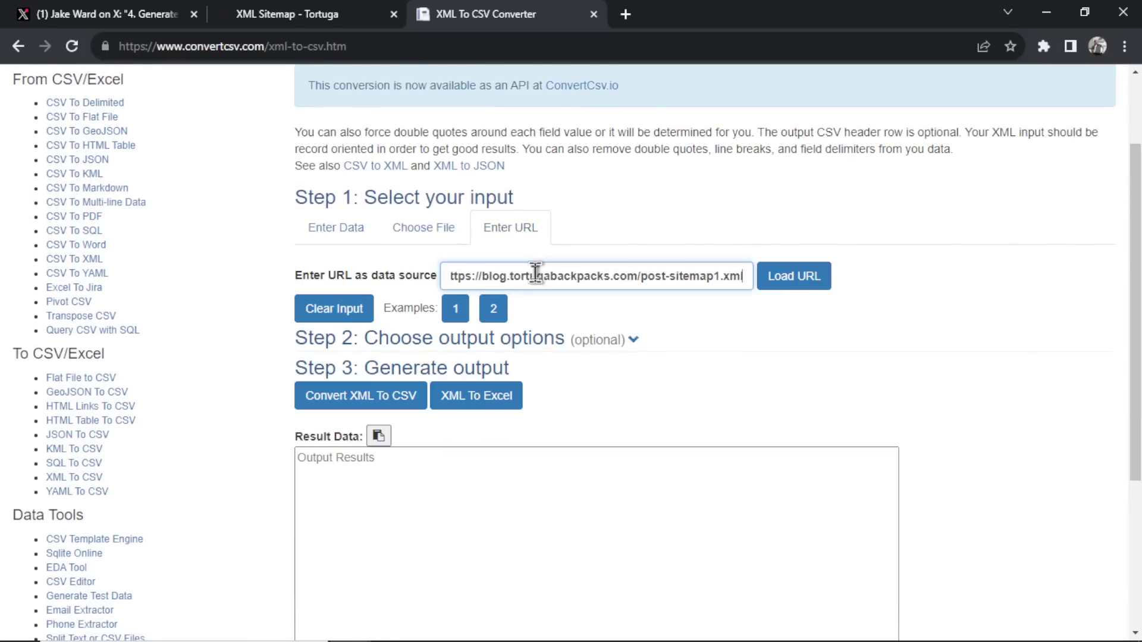
{"action": "left_click", "coordinate": [800, 286]}
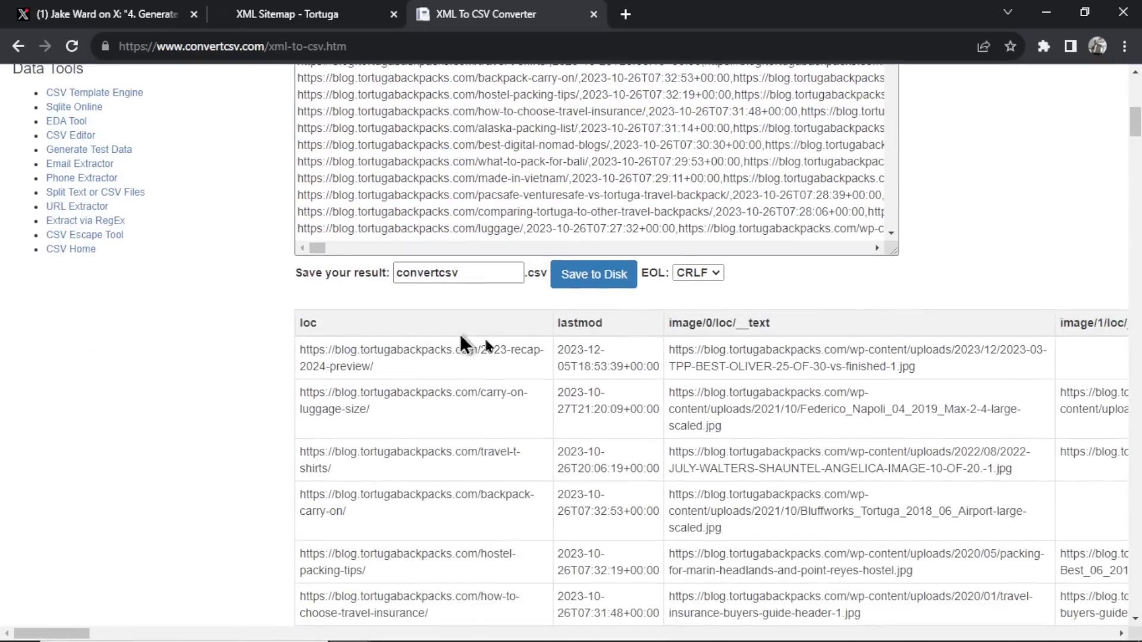
{"action": "scroll", "coordinate": [535, 356], "scroll_direction": "down", "scroll_amount": 3}
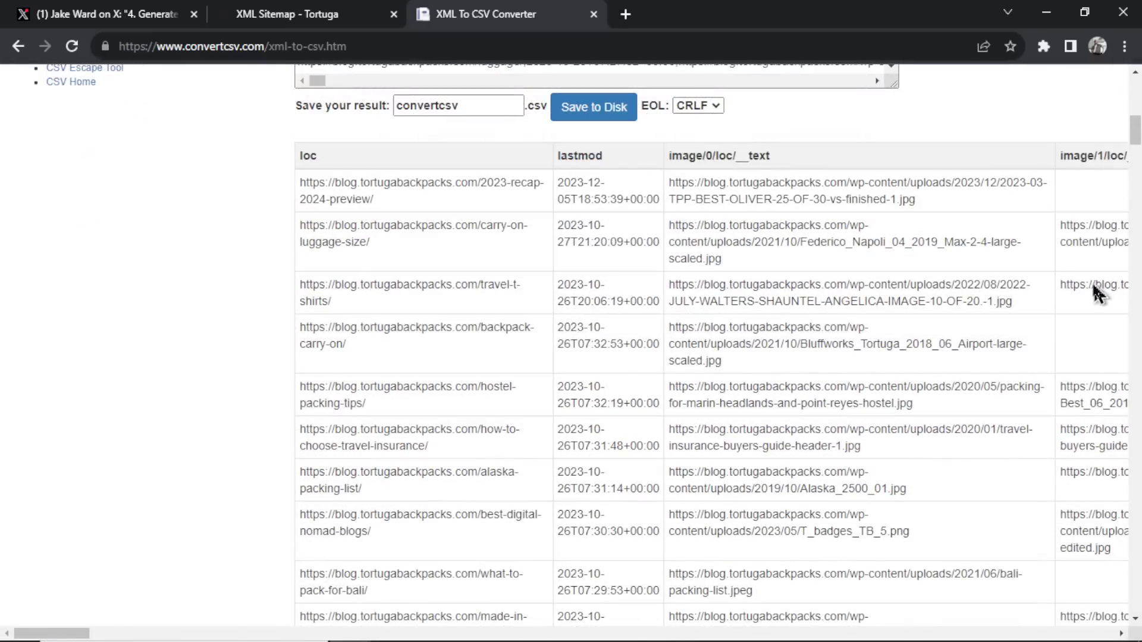
Compare the results with the Tortuga sitemap, then save the CSV to disk as convertcsv.csv
{"action": "left_click", "coordinate": [321, 15]}
{"action": "scroll", "coordinate": [497, 353], "scroll_direction": "down", "scroll_amount": 3}
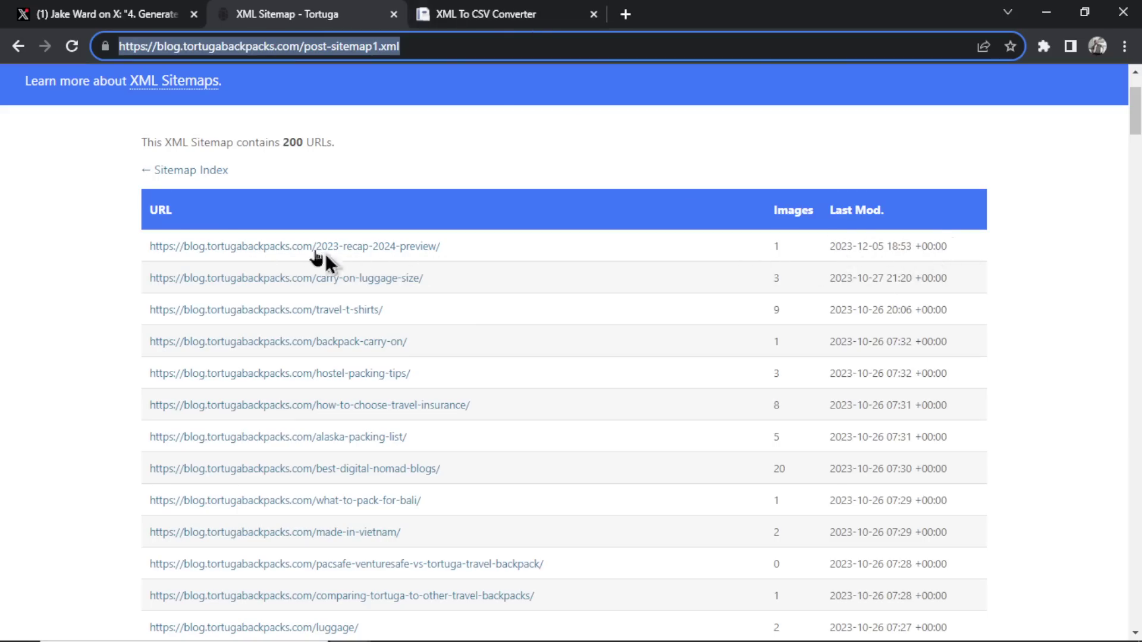
{"action": "left_click", "coordinate": [470, 14]}
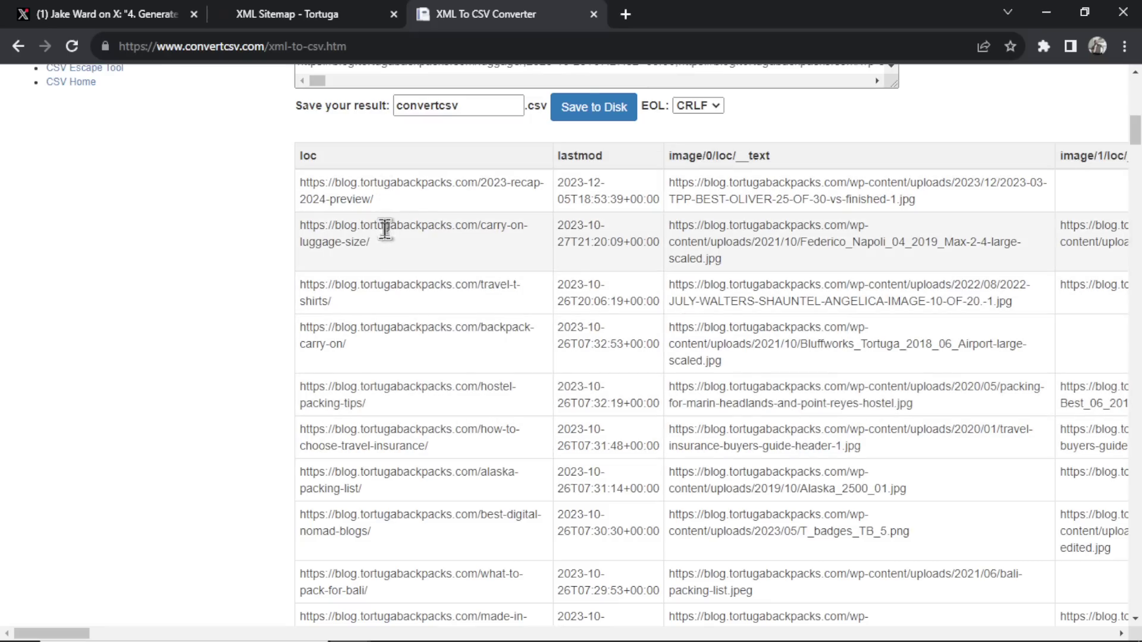
{"action": "scroll", "coordinate": [386, 232], "scroll_direction": "down", "scroll_amount": 2}
{"action": "scroll", "coordinate": [666, 431], "scroll_direction": "up", "scroll_amount": 3}
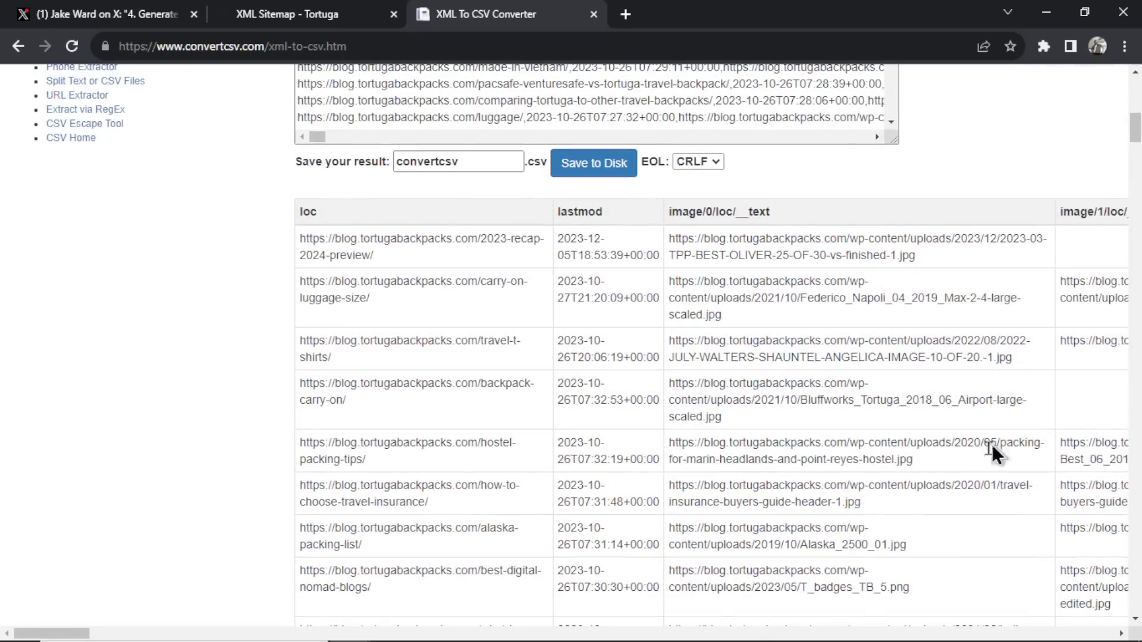
{"action": "scroll", "coordinate": [988, 450], "scroll_direction": "up", "scroll_amount": 4}
{"action": "left_click", "coordinate": [593, 388]}
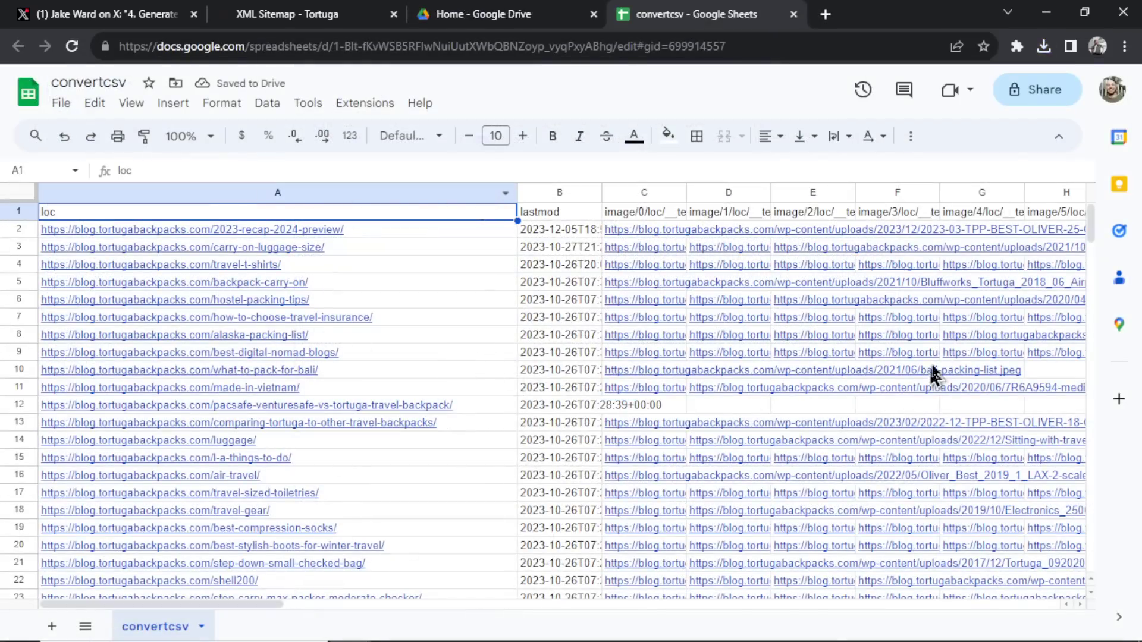
Delete row 1, the loc header, from the convertcsv sheet
{"action": "left_click", "coordinate": [18, 211]}
{"action": "right_click", "coordinate": [19, 215]}
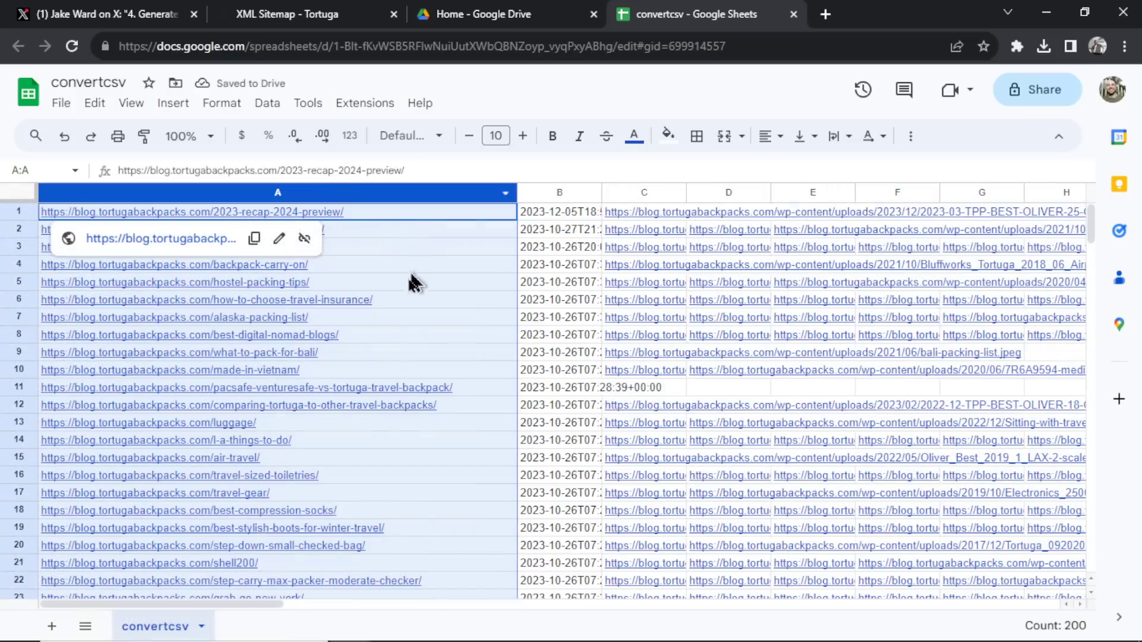
{"action": "mouse_move", "coordinate": [376, 433]}
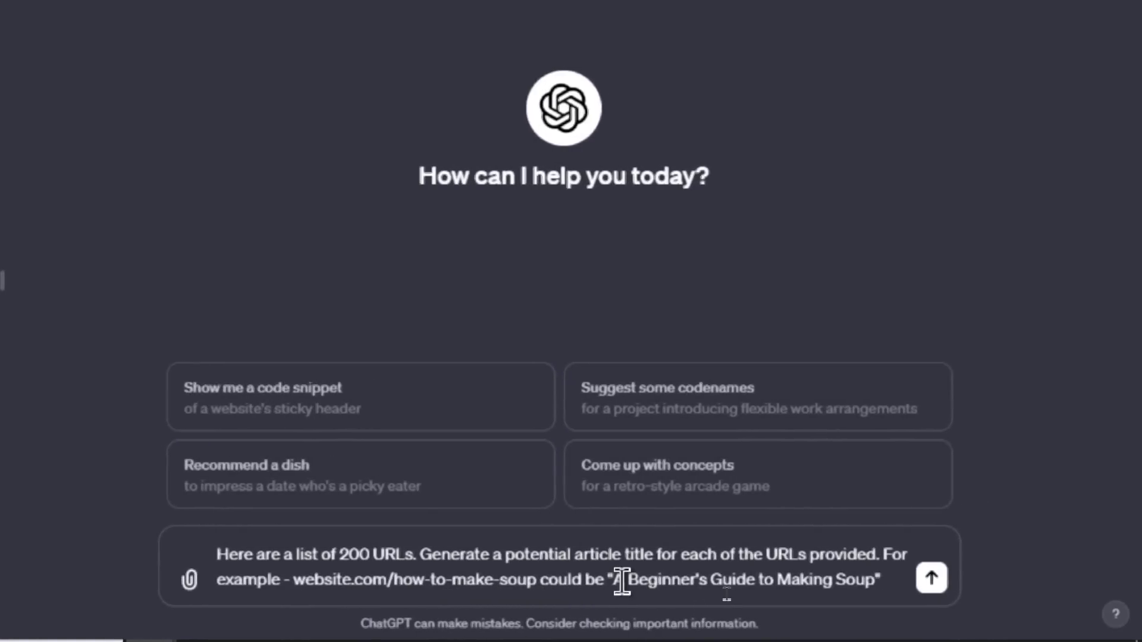
Paste the 200 sitemap URLs below the title prompt and send it to ChatGPT
{"action": "left_click_drag", "start_coordinate": [621, 579], "coordinate": [874, 577]}
{"action": "key", "text": "End"}
{"action": "key", "text": "shift+Return"}
{"action": "key", "text": "shift+Return"}
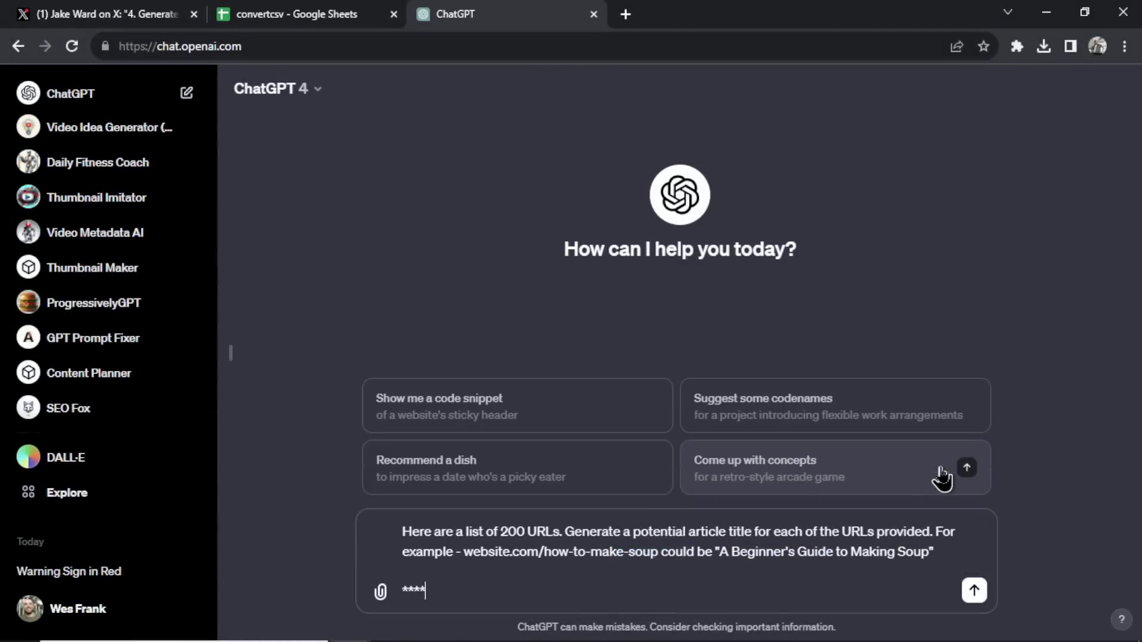
{"action": "key", "text": "ctrl+v"}
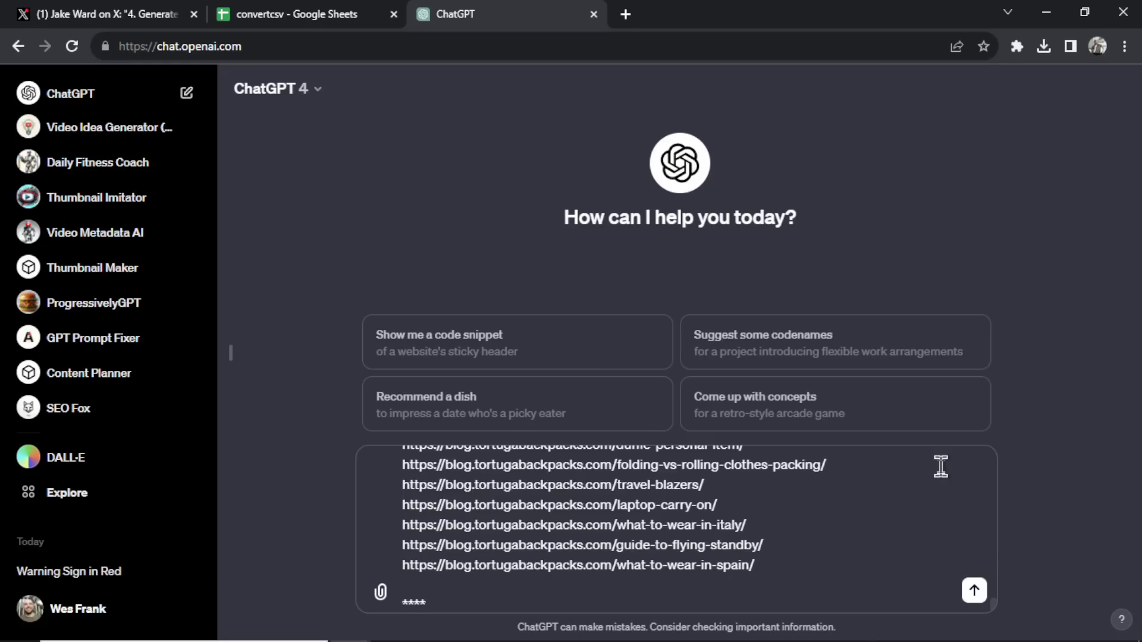
{"action": "key", "text": "Return"}
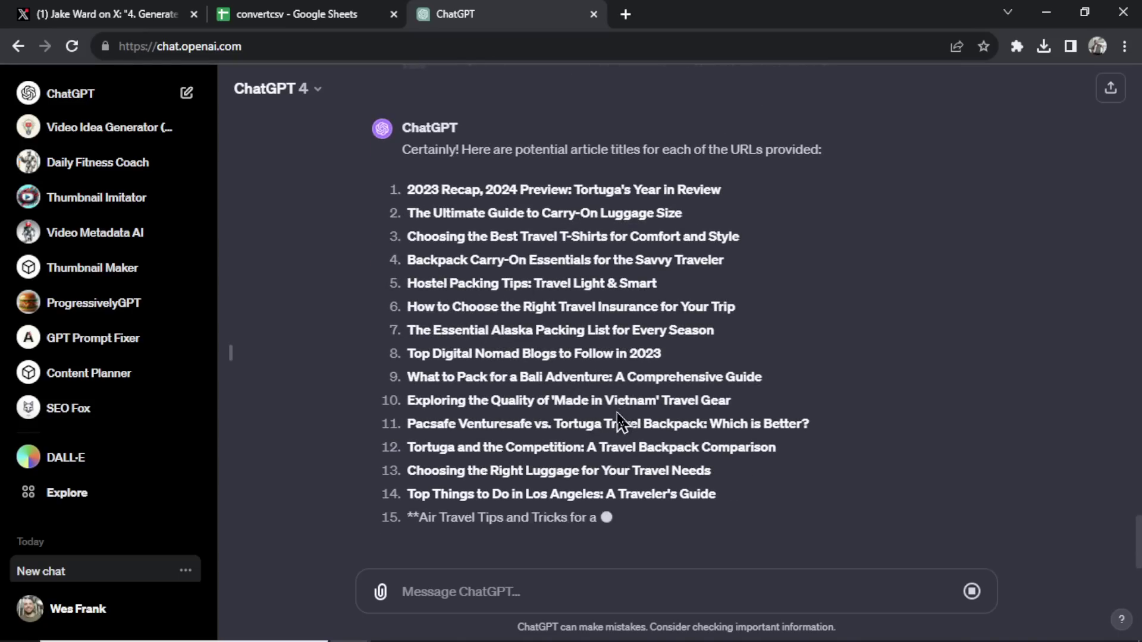
Compare the first generated article title against the source URL list as 50 titles finish
{"action": "scroll", "coordinate": [616, 411], "scroll_direction": "up", "scroll_amount": 2}
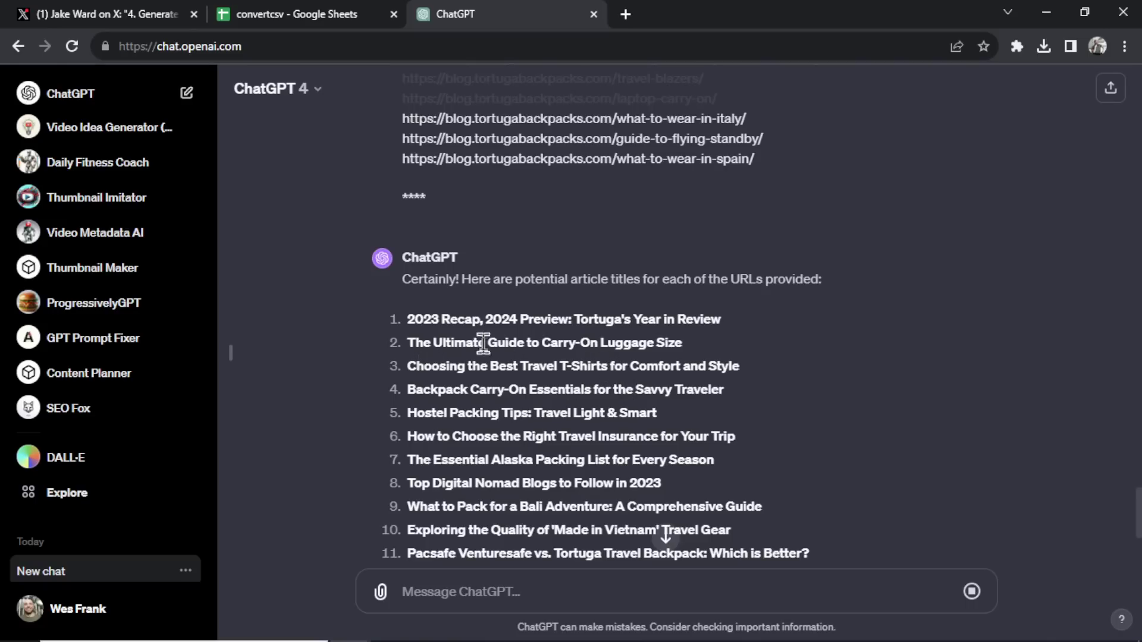
{"action": "left_click_drag", "start_coordinate": [407, 320], "coordinate": [565, 319]}
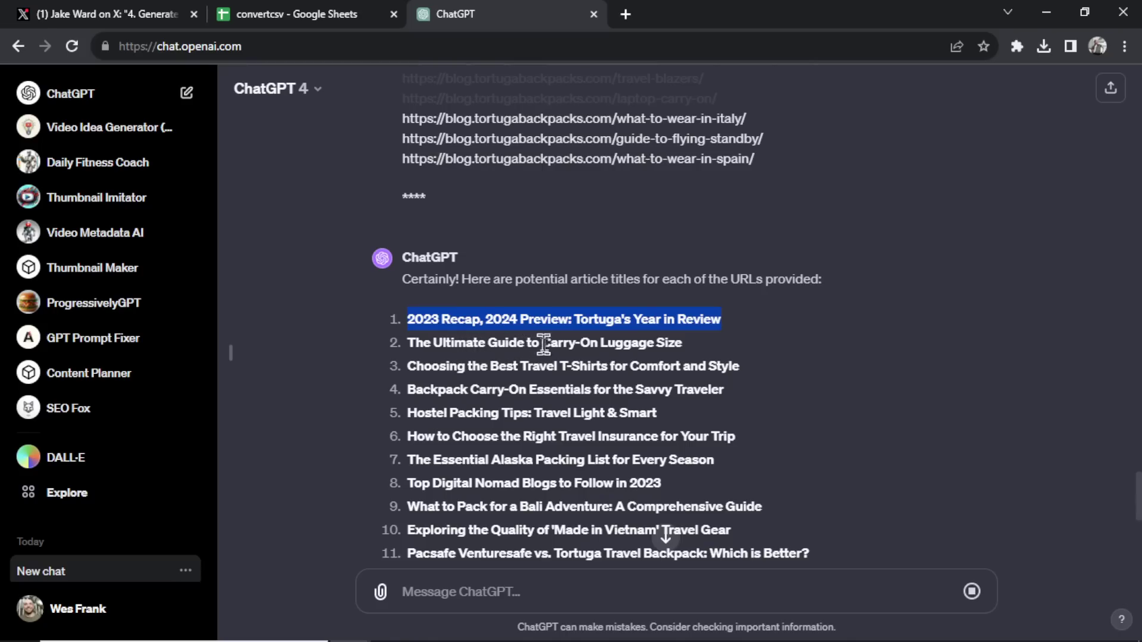
{"action": "scroll", "coordinate": [666, 381], "scroll_direction": "up", "scroll_amount": 20}
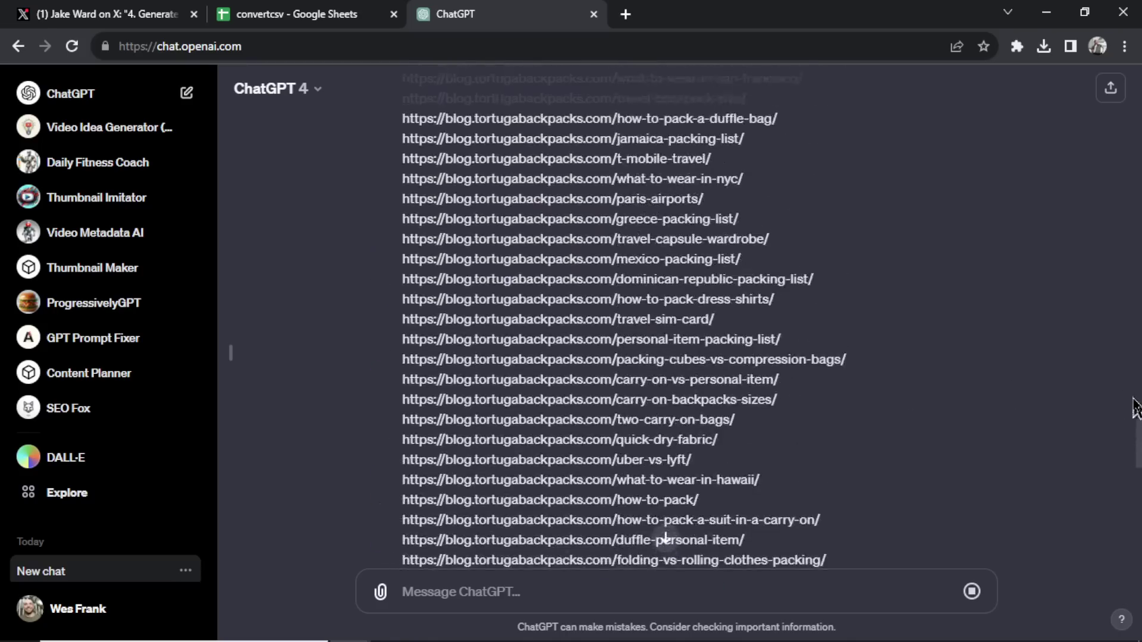
{"action": "scroll", "coordinate": [868, 240], "scroll_direction": "up", "scroll_amount": 15}
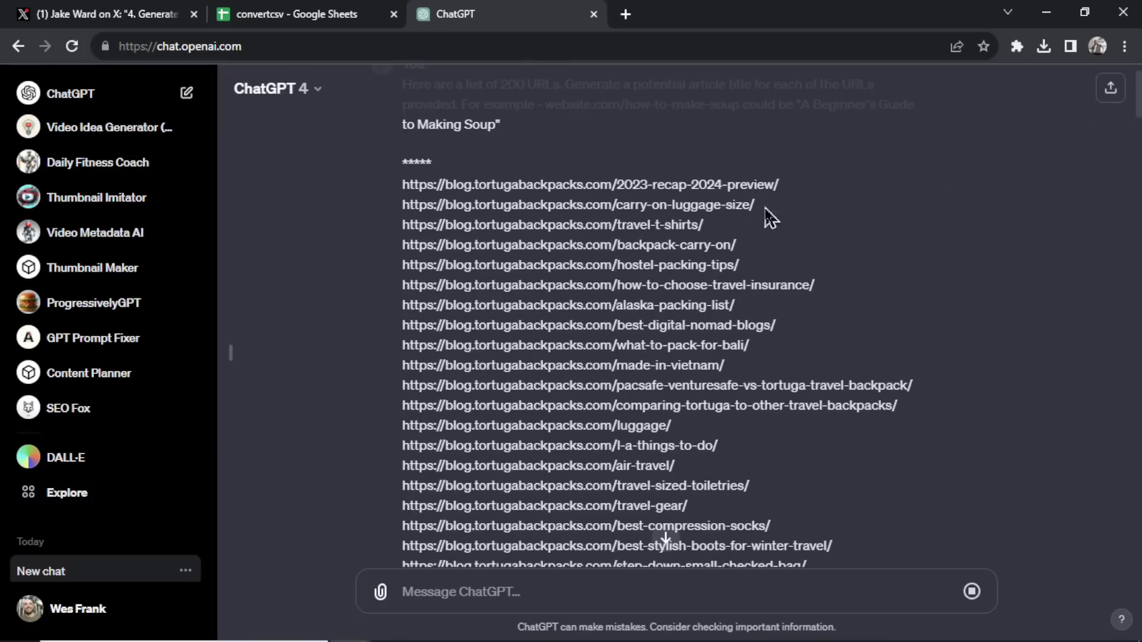
{"action": "scroll", "coordinate": [839, 220], "scroll_direction": "down", "scroll_amount": 15}
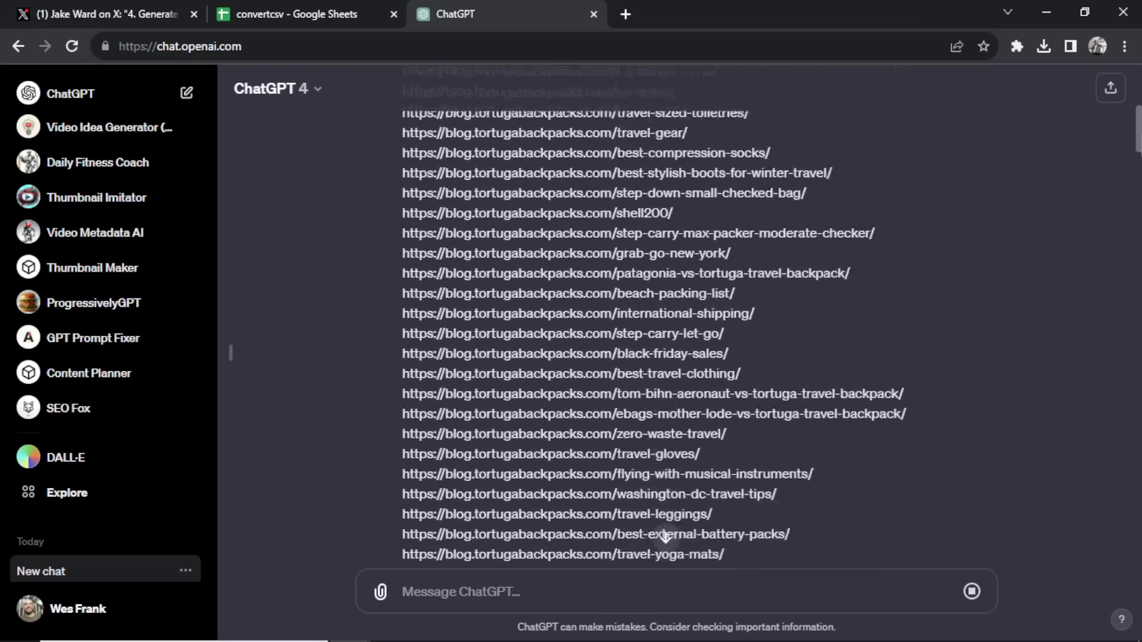
{"action": "scroll", "coordinate": [665, 539], "scroll_direction": "down", "scroll_amount": 20}
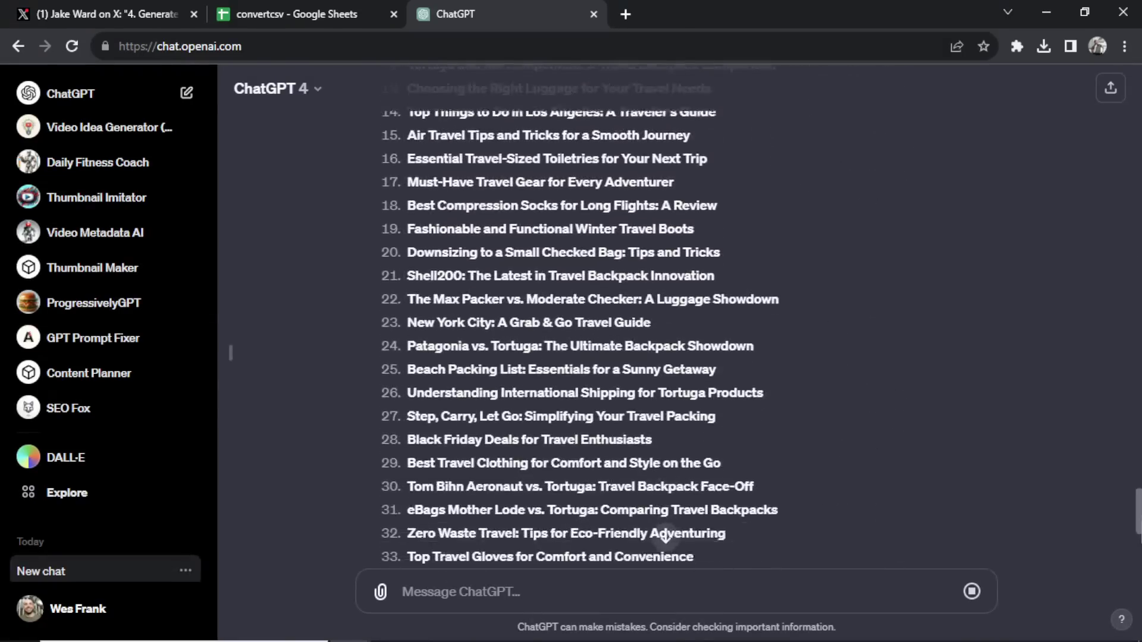
{"action": "scroll", "coordinate": [768, 409], "scroll_direction": "down", "scroll_amount": 7}
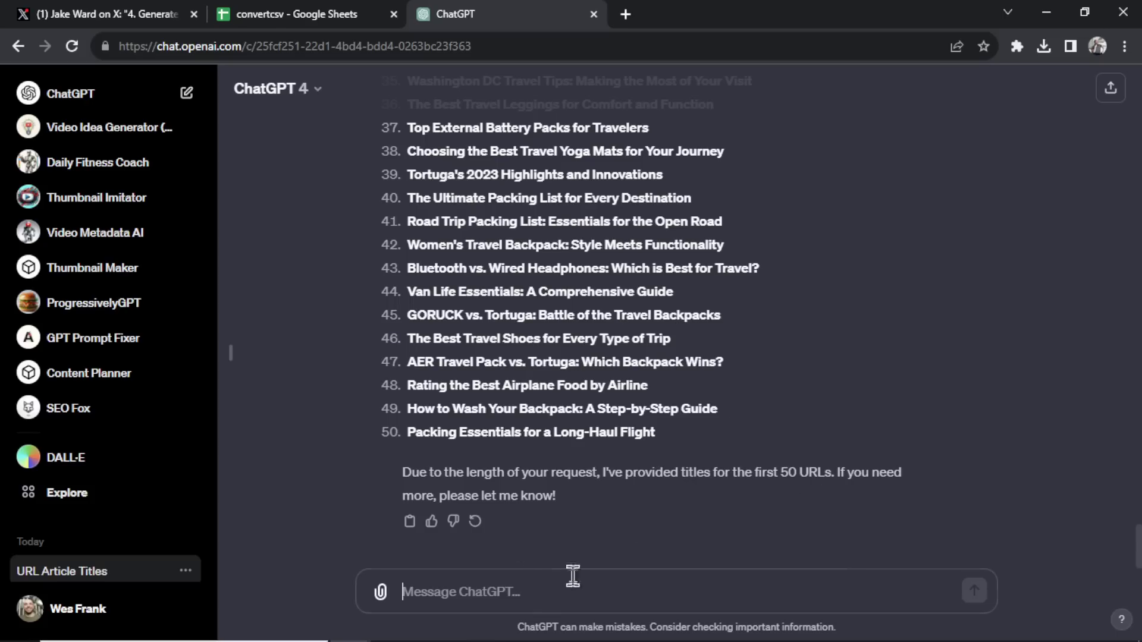
Ask ChatGPT to 'Keep going.' for more titles, then select the Portland Packing List title
{"action": "type", "text": "Keep going."}
{"action": "key", "text": "Return"}
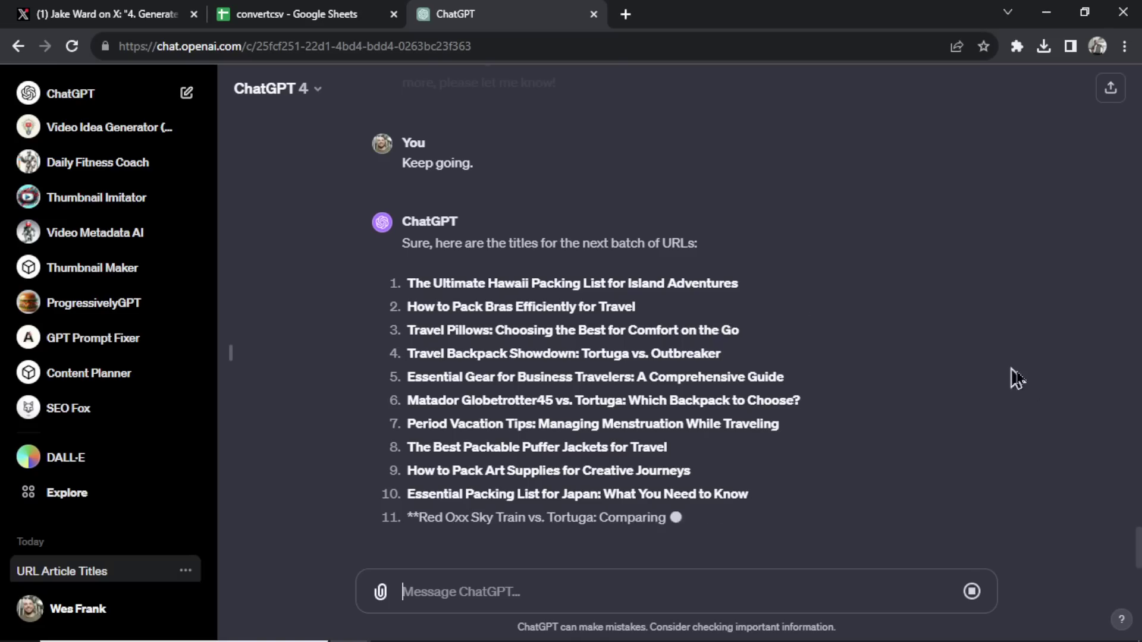
{"action": "scroll", "coordinate": [665, 538], "scroll_direction": "up", "scroll_amount": 20}
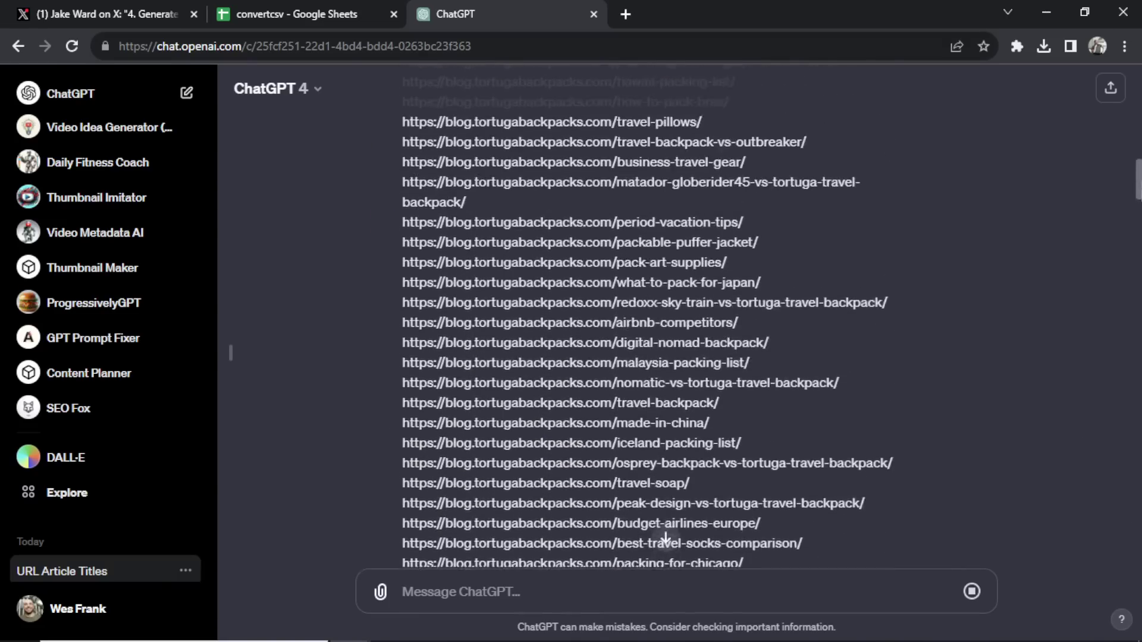
{"action": "scroll", "coordinate": [665, 538], "scroll_direction": "up", "scroll_amount": 2}
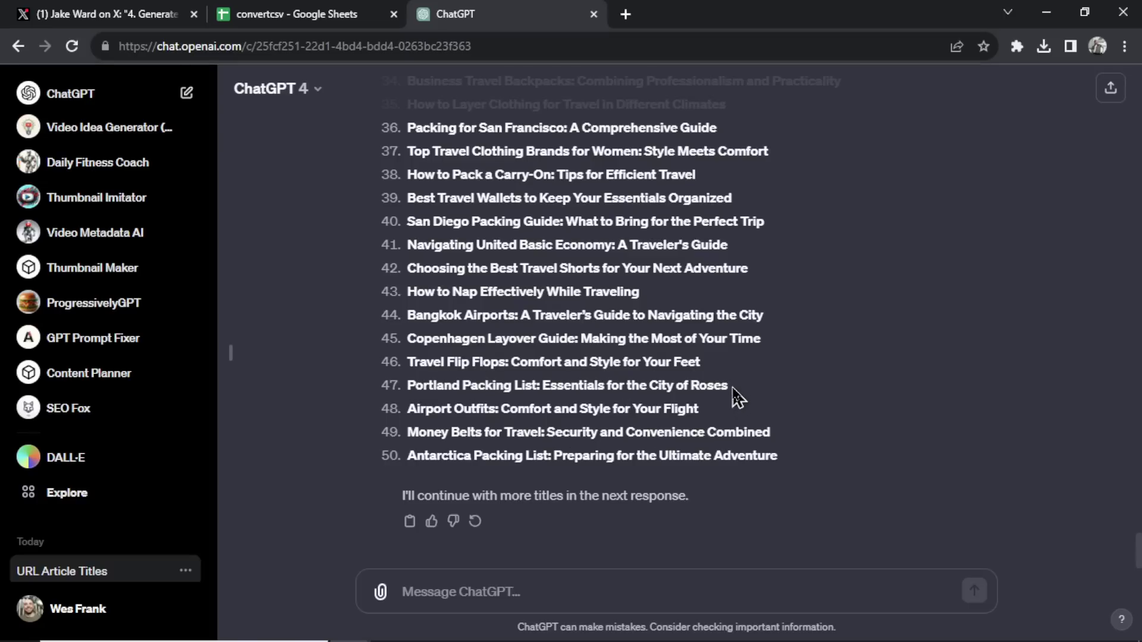
{"action": "left_click_drag", "start_coordinate": [730, 387], "coordinate": [409, 389]}
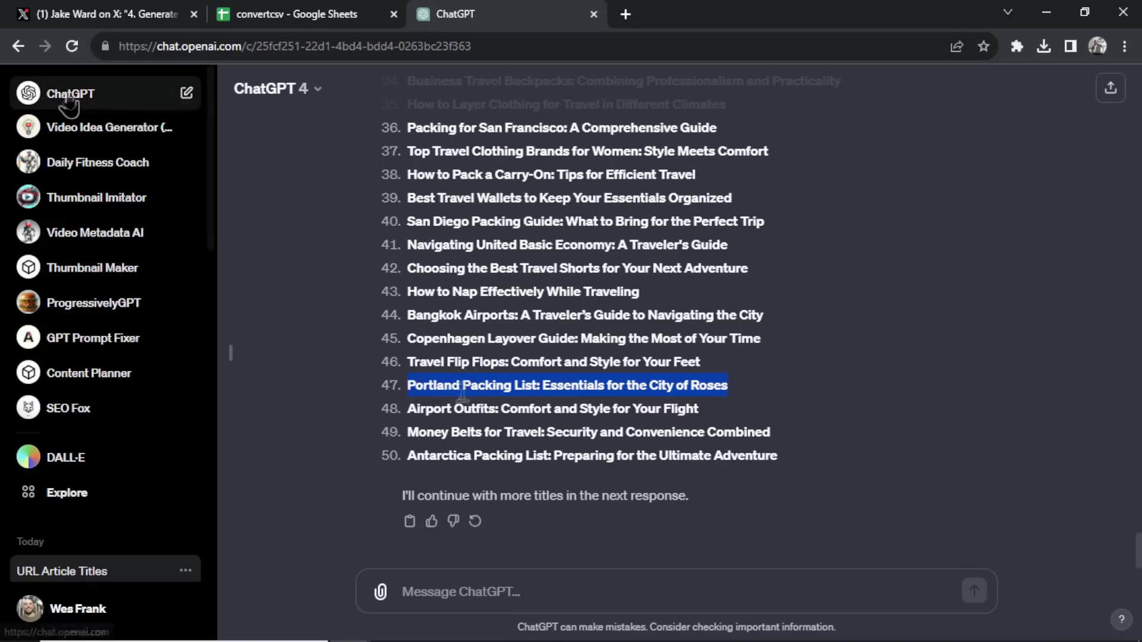
In a new chat, send the 1000-word Portland Packing List article prompt and select the generated article
{"action": "left_click", "coordinate": [142, 93]}
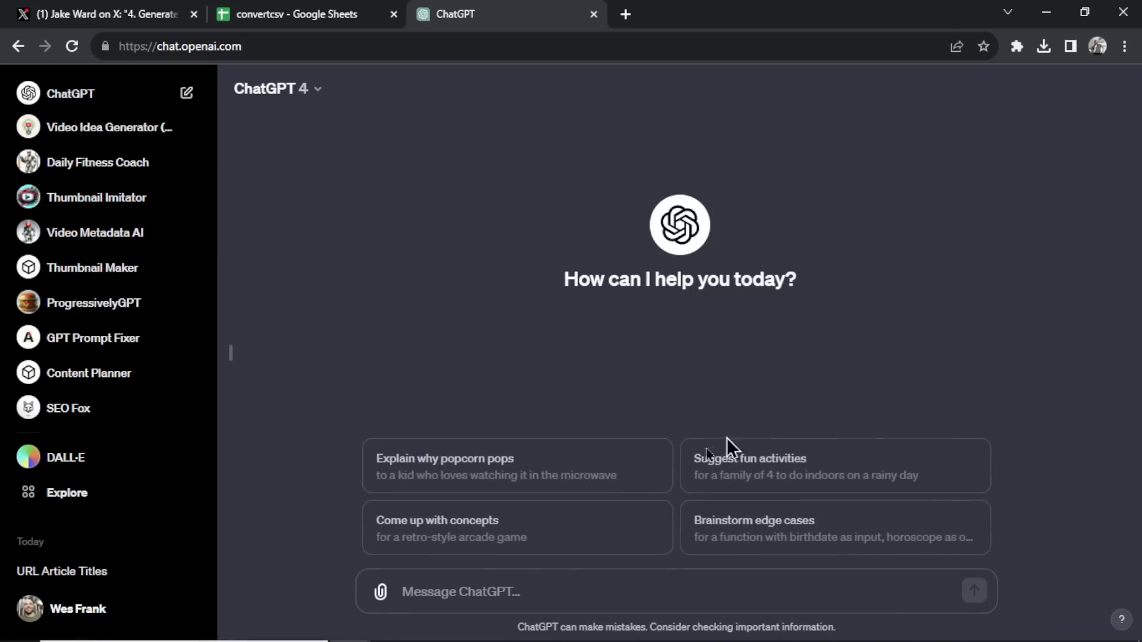
{"action": "left_click", "coordinate": [522, 583]}
{"action": "type", "text": "Write a 1000-word article around the title: Portland Packing List: Essentials for the City of Roses"}
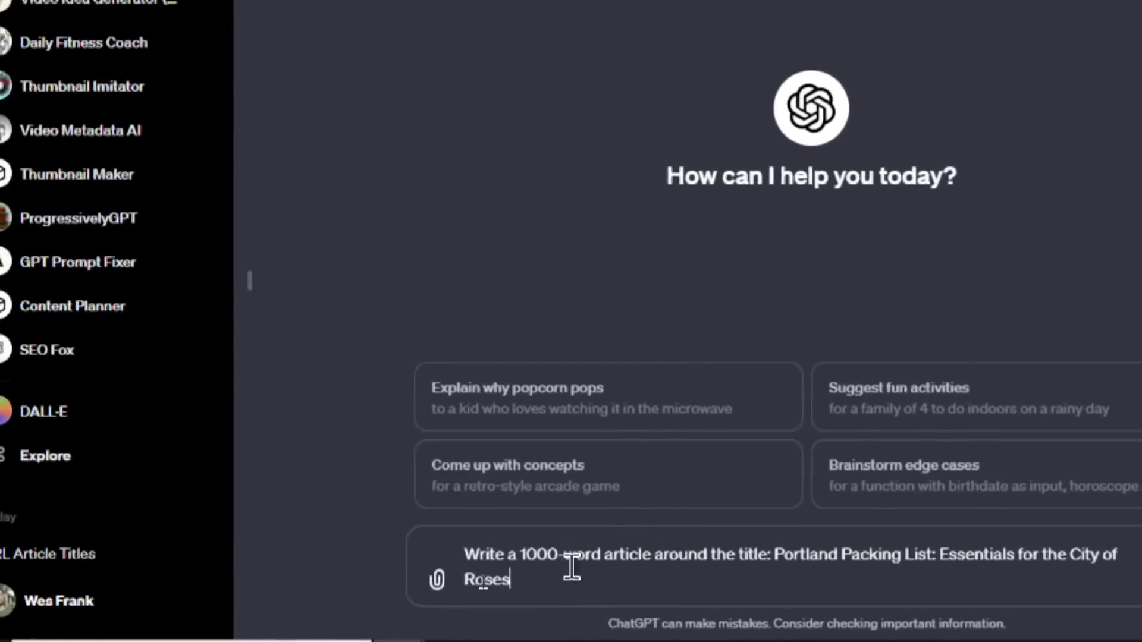
{"action": "left_click_drag", "start_coordinate": [475, 554], "coordinate": [673, 555]}
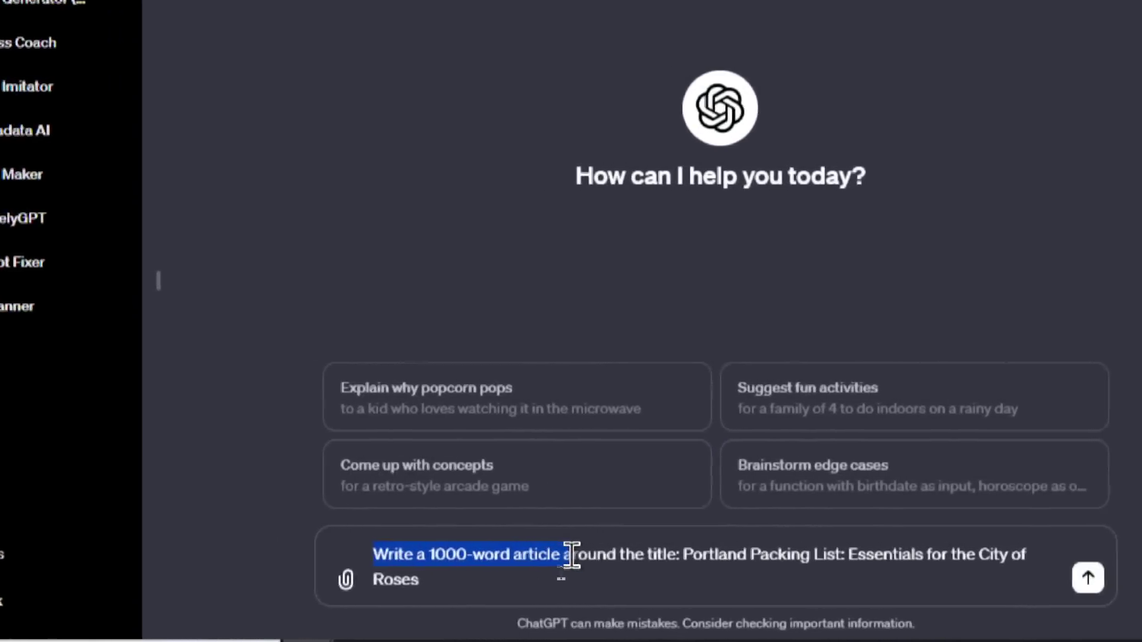
{"action": "left_click_drag", "start_coordinate": [572, 554], "coordinate": [669, 554]}
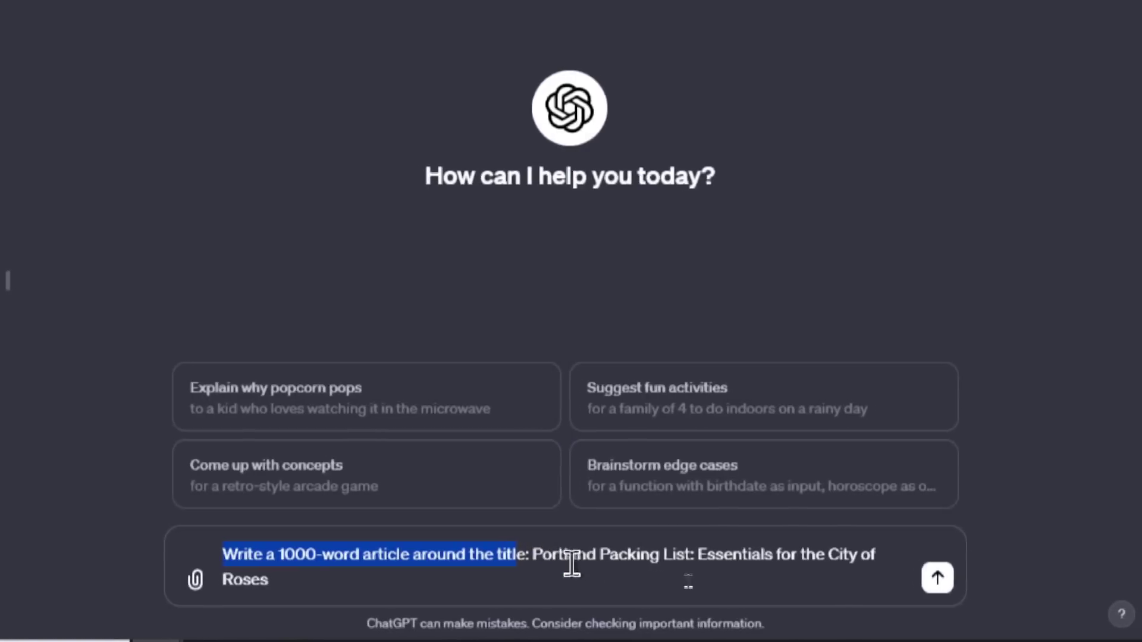
{"action": "left_click", "coordinate": [668, 590]}
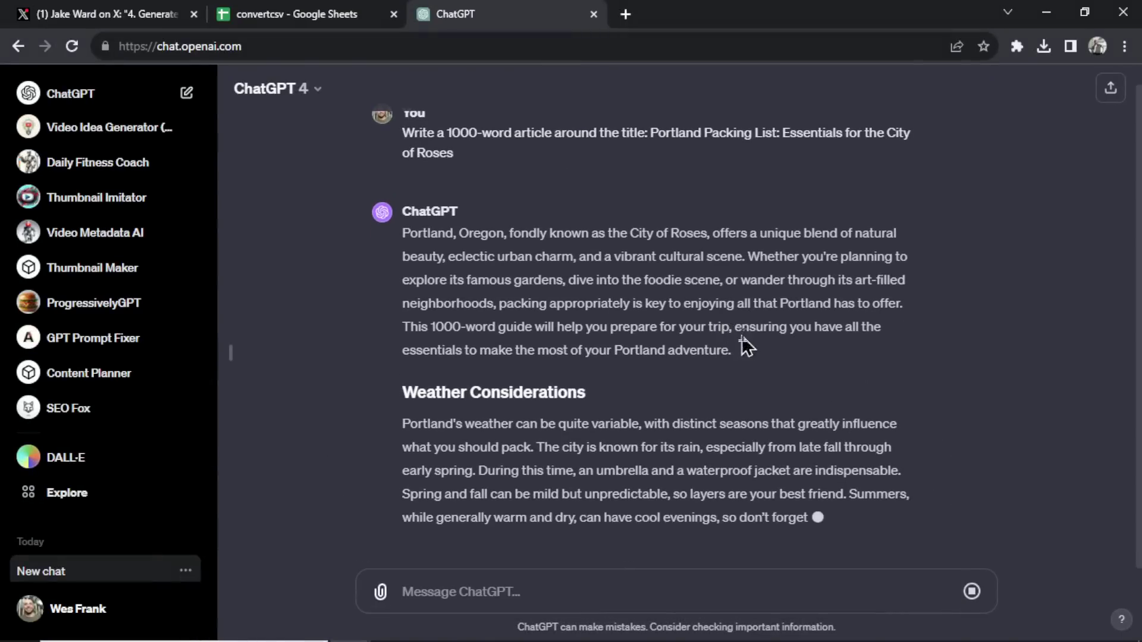
{"action": "scroll", "coordinate": [954, 277], "scroll_direction": "up", "scroll_amount": 1}
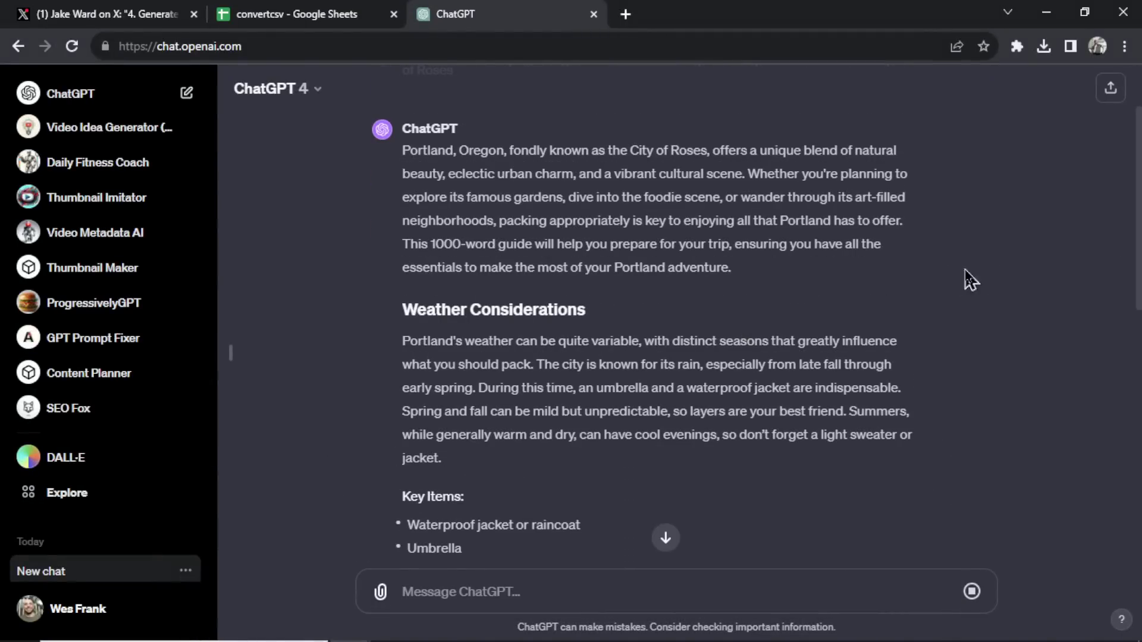
{"action": "left_click_drag", "start_coordinate": [403, 159], "coordinate": [805, 362]}
Paste the Portland packing article into the Medium story body and return to the top
{"action": "scroll", "coordinate": [805, 362], "scroll_direction": "down", "scroll_amount": 6}
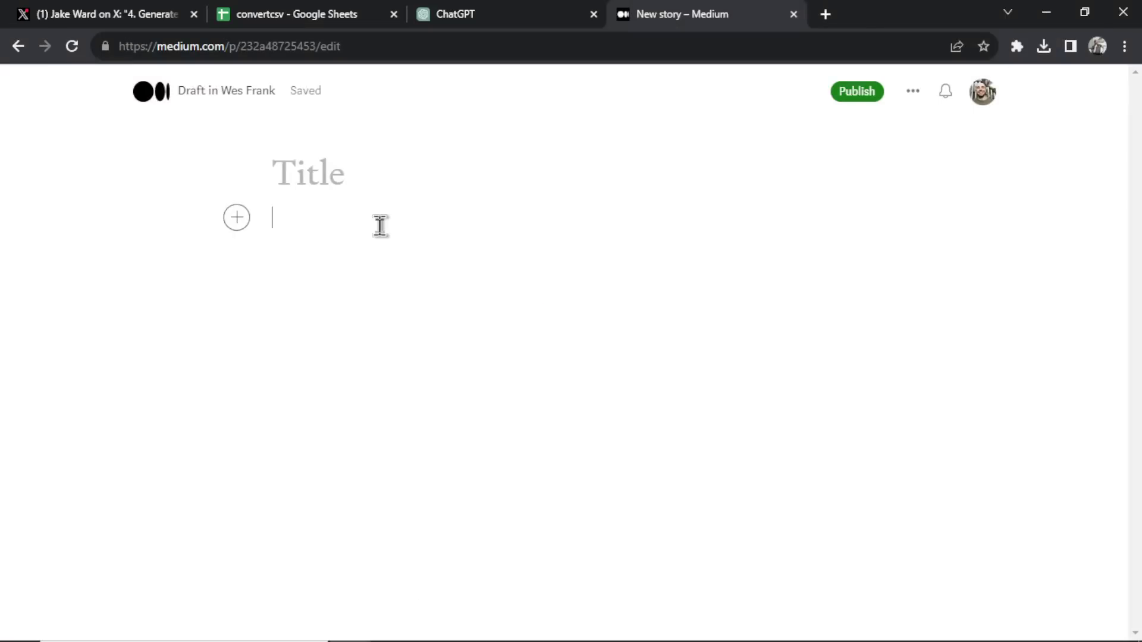
{"action": "key", "text": "ctrl+v"}
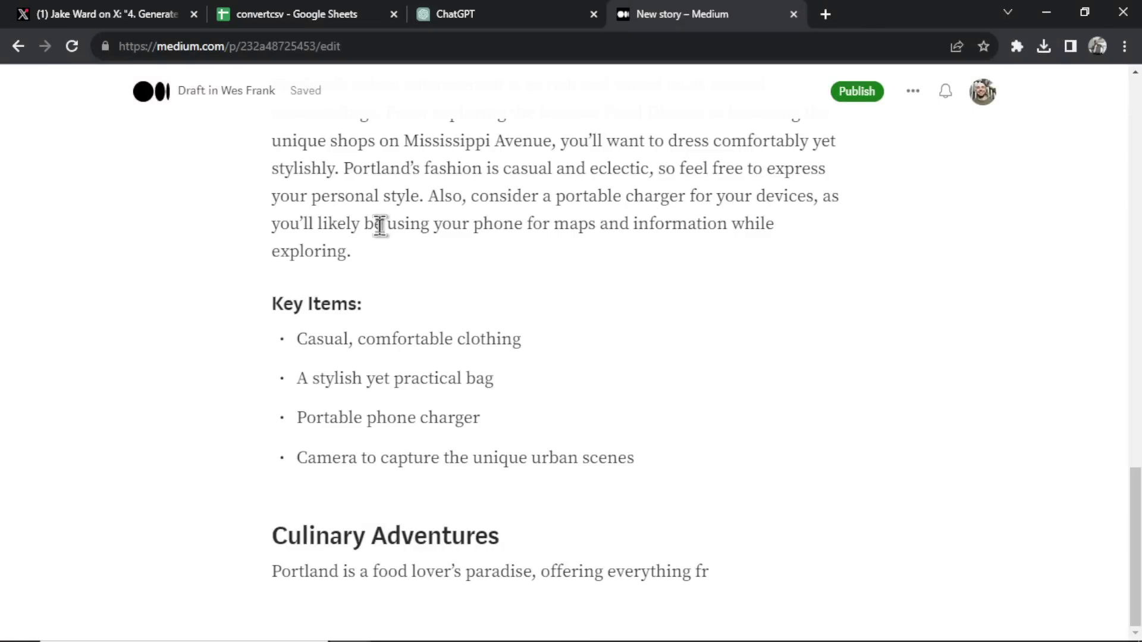
{"action": "scroll", "coordinate": [380, 225], "scroll_direction": "up", "scroll_amount": 15}
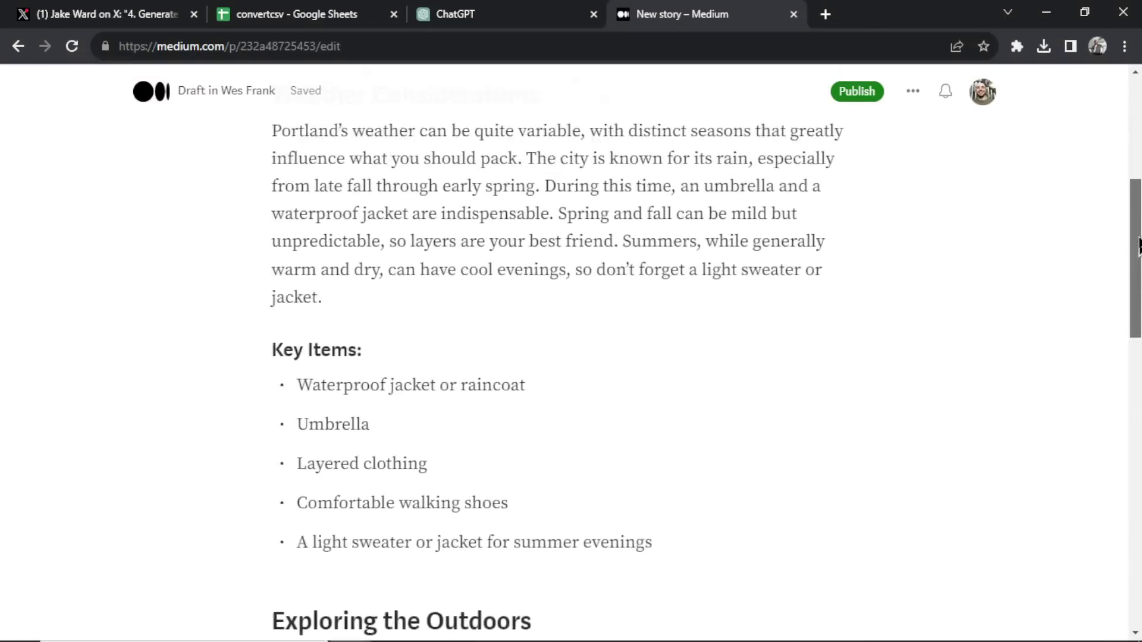
{"action": "scroll", "coordinate": [1138, 246], "scroll_direction": "up", "scroll_amount": 6}
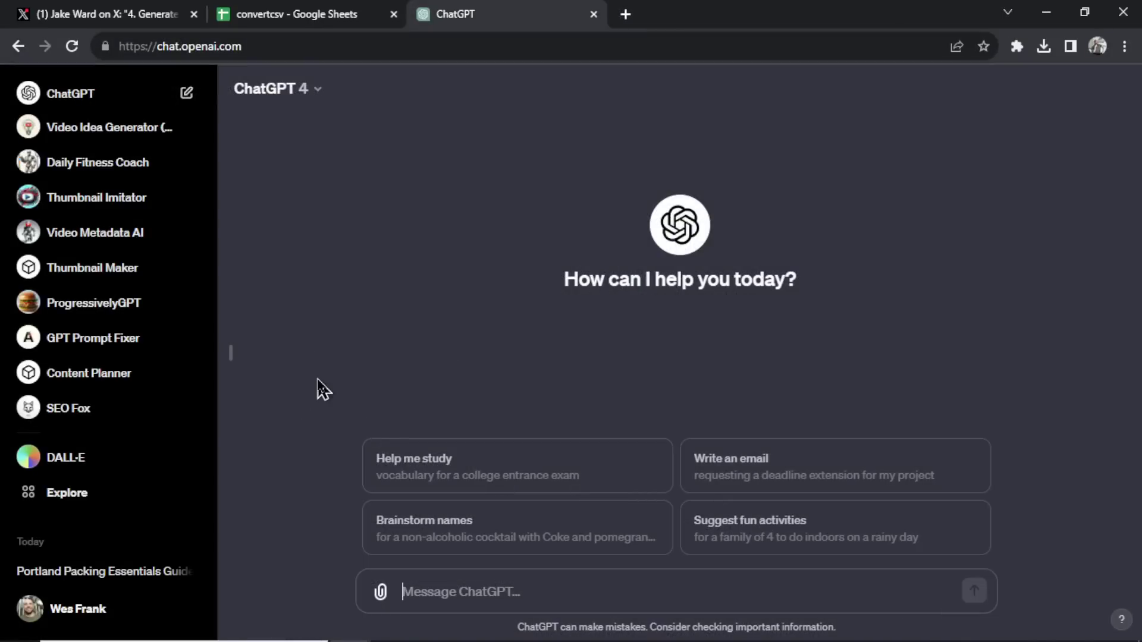
Send the keyword 'Portland Packing List' to the SEO Fox GPT
{"action": "left_click", "coordinate": [102, 412]}
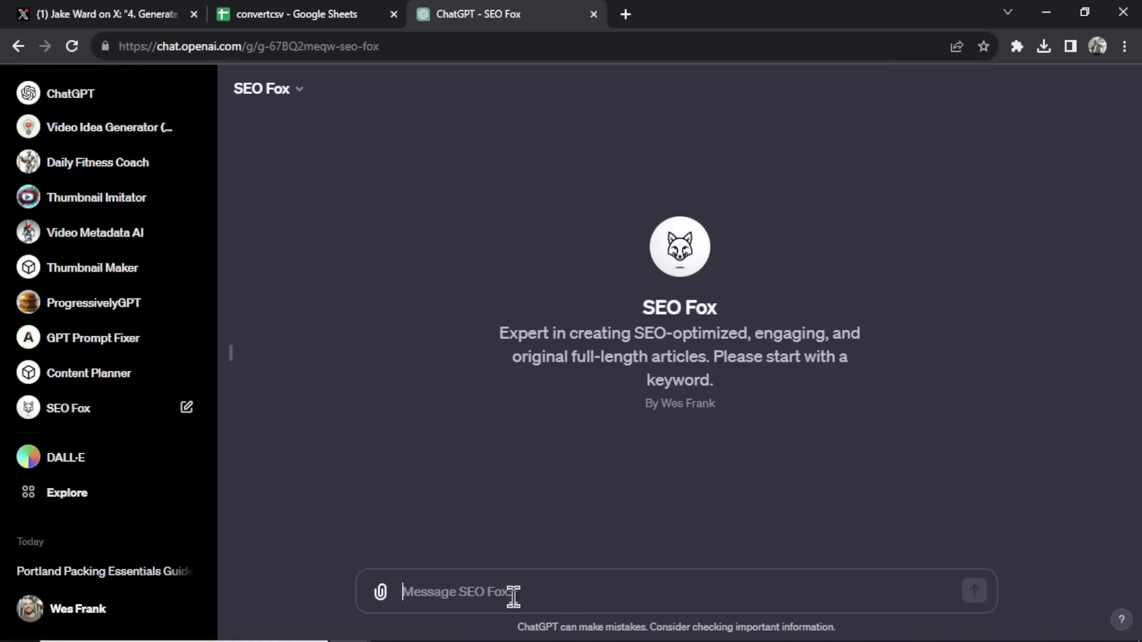
{"action": "type", "text": "Portland Packing List"}
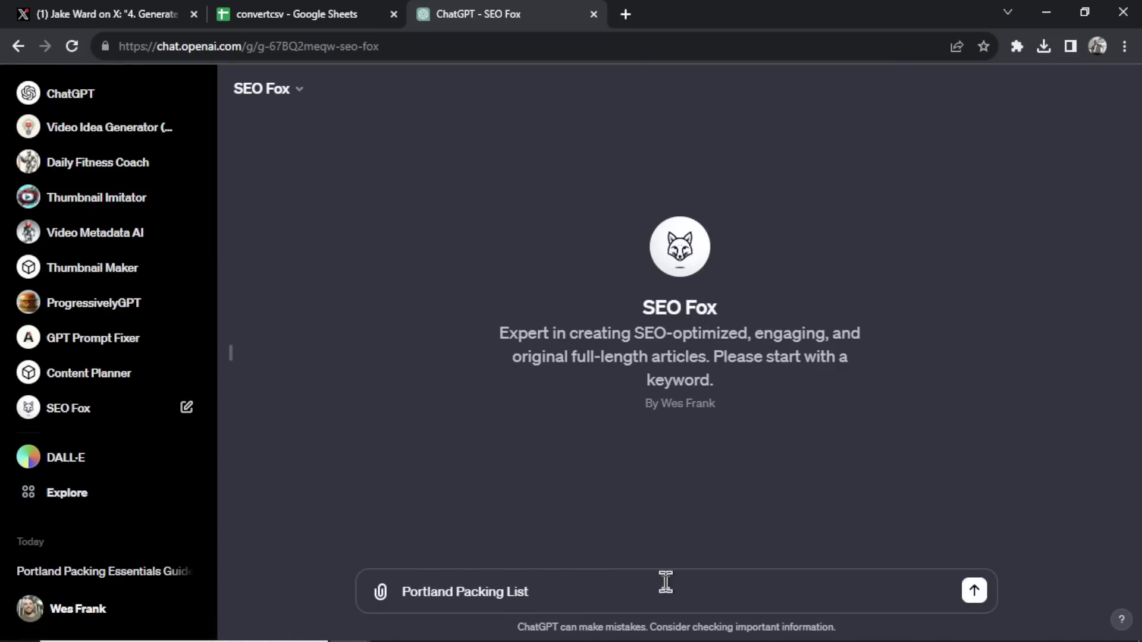
{"action": "key", "text": "Return"}
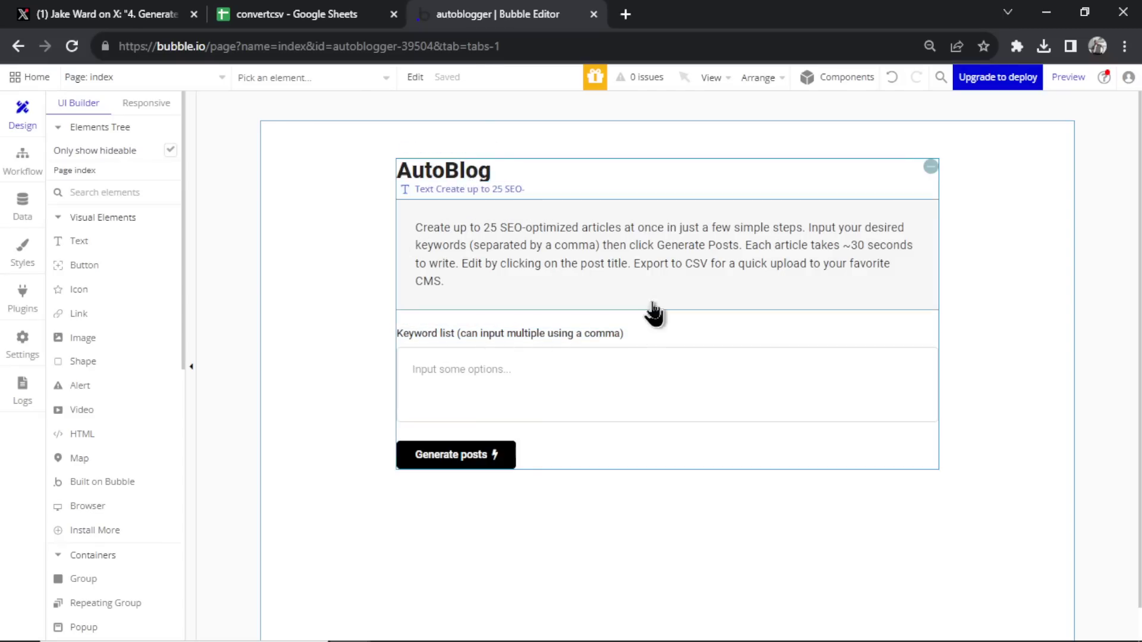
Open the property editor of the Multidropdown KEYWORDS element
{"action": "double_click", "coordinate": [559, 393]}
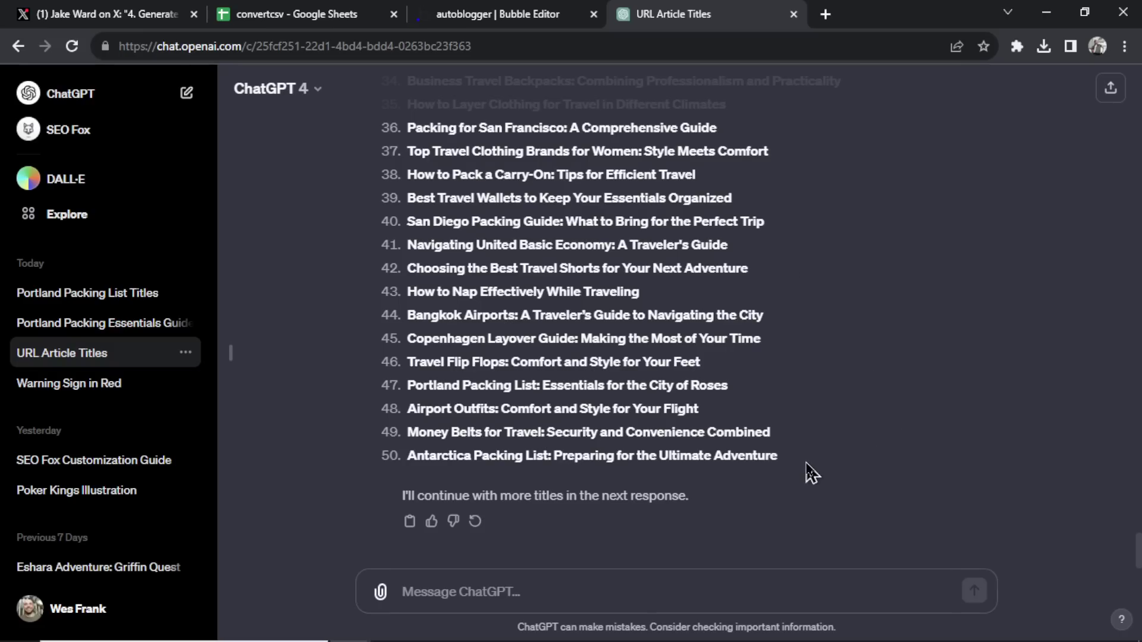
Send 'Please separate each of these titles with a comma.' with the copied title list pasted below
{"action": "left_click_drag", "start_coordinate": [806, 463], "coordinate": [417, 314]}
{"action": "scroll", "coordinate": [493, 331], "scroll_direction": "up", "scroll_amount": 10}
{"action": "left_click", "coordinate": [624, 589]}
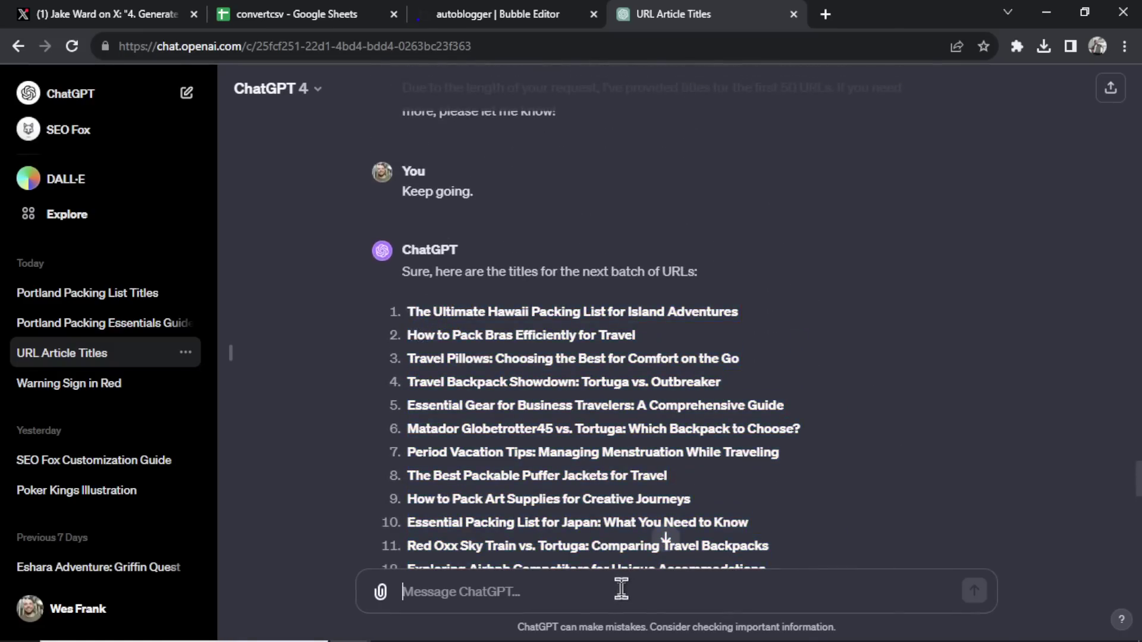
{"action": "type", "text": "Please separate each of these titles with a comma."}
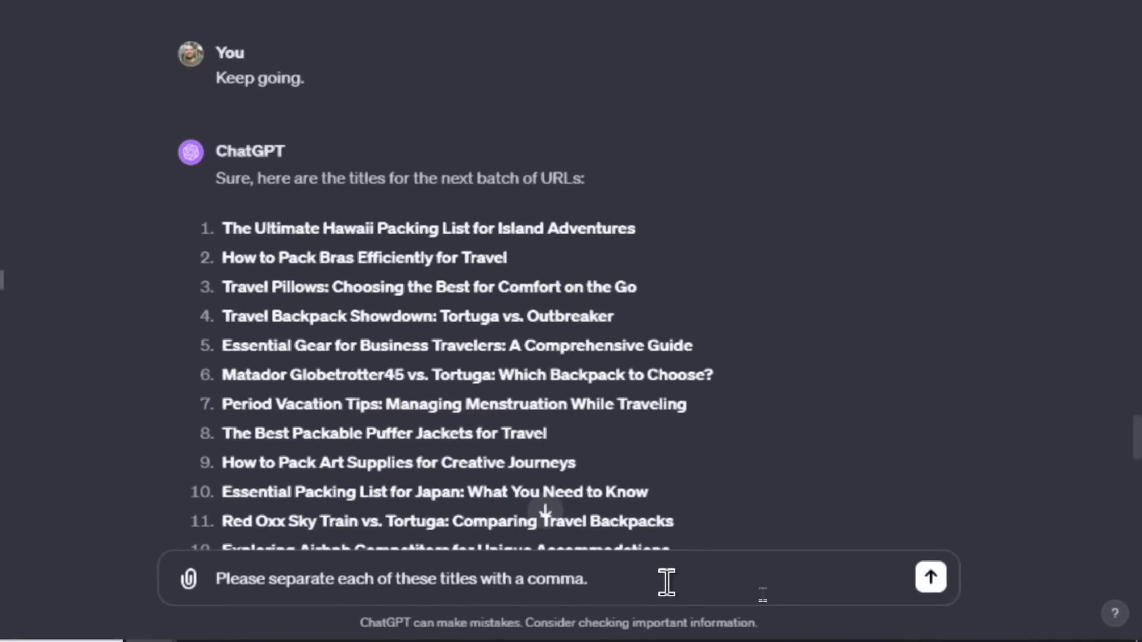
{"action": "key", "text": "shift+Return"}
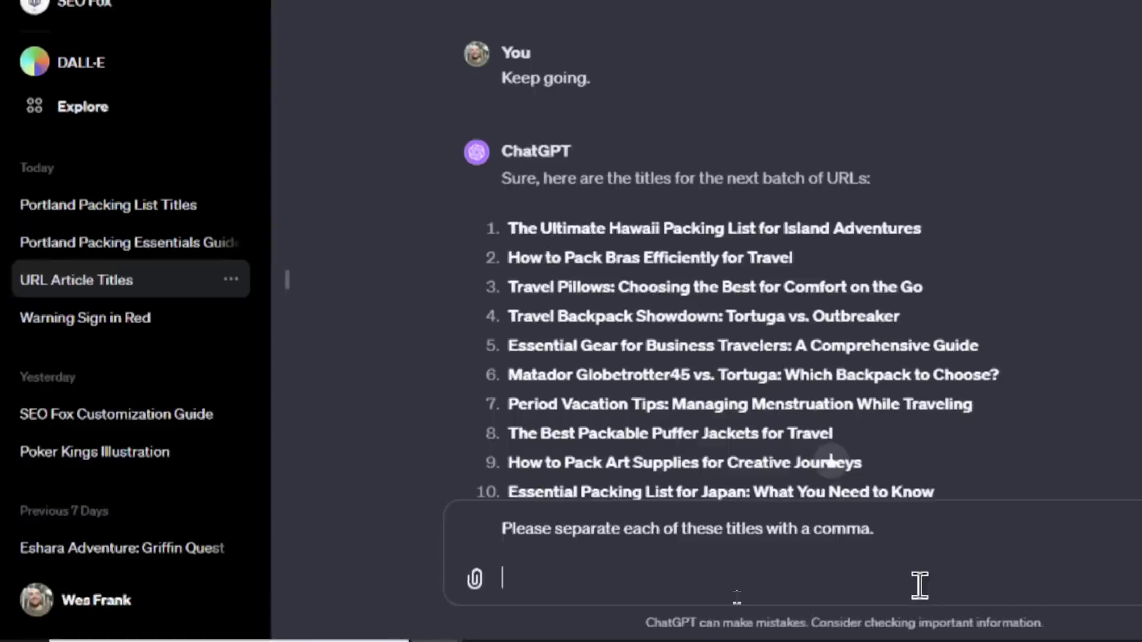
{"action": "key", "text": "ctrl+v"}
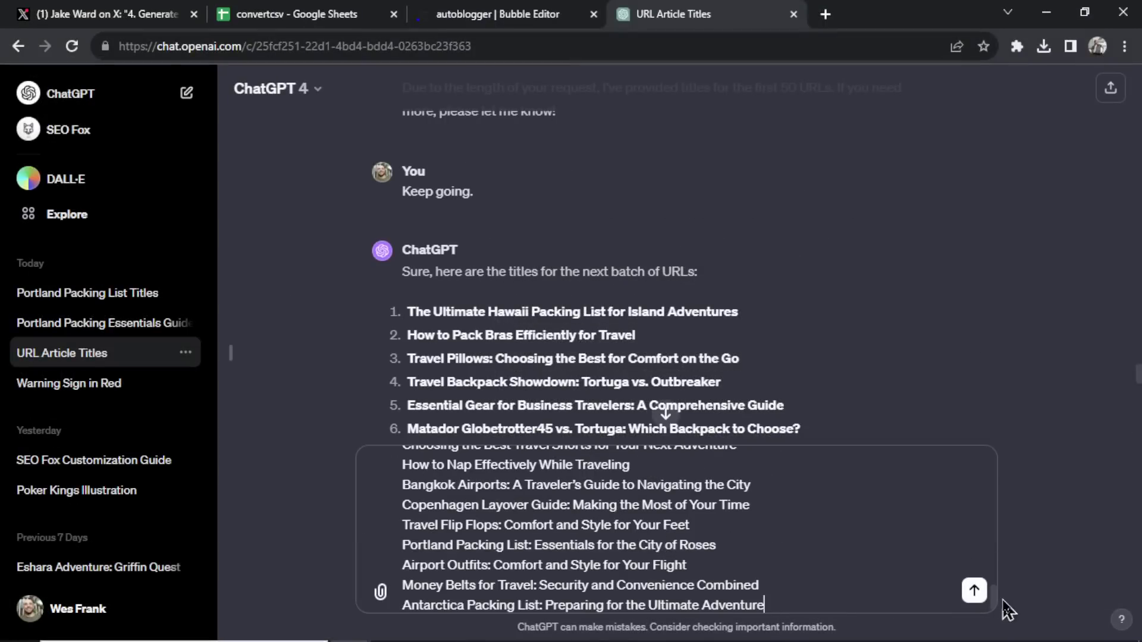
{"action": "left_click", "coordinate": [975, 591]}
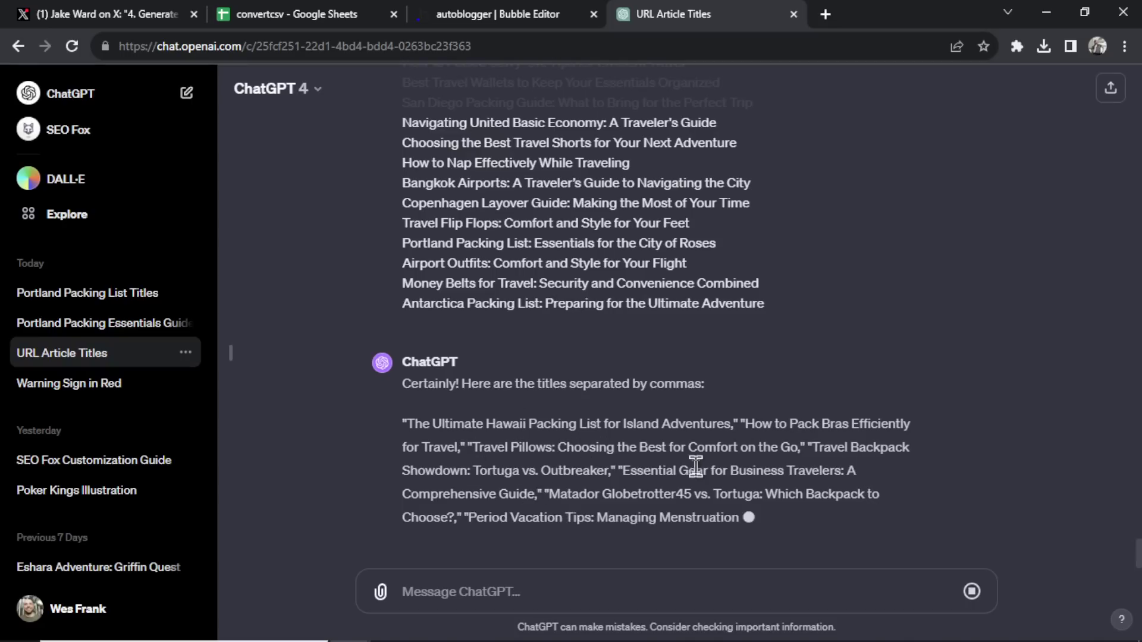
Change Step 4's custom event from AutoBlog 1 to AutoBlog EXAMPLE and review the keywords find & replace
{"action": "left_click", "coordinate": [497, 14]}
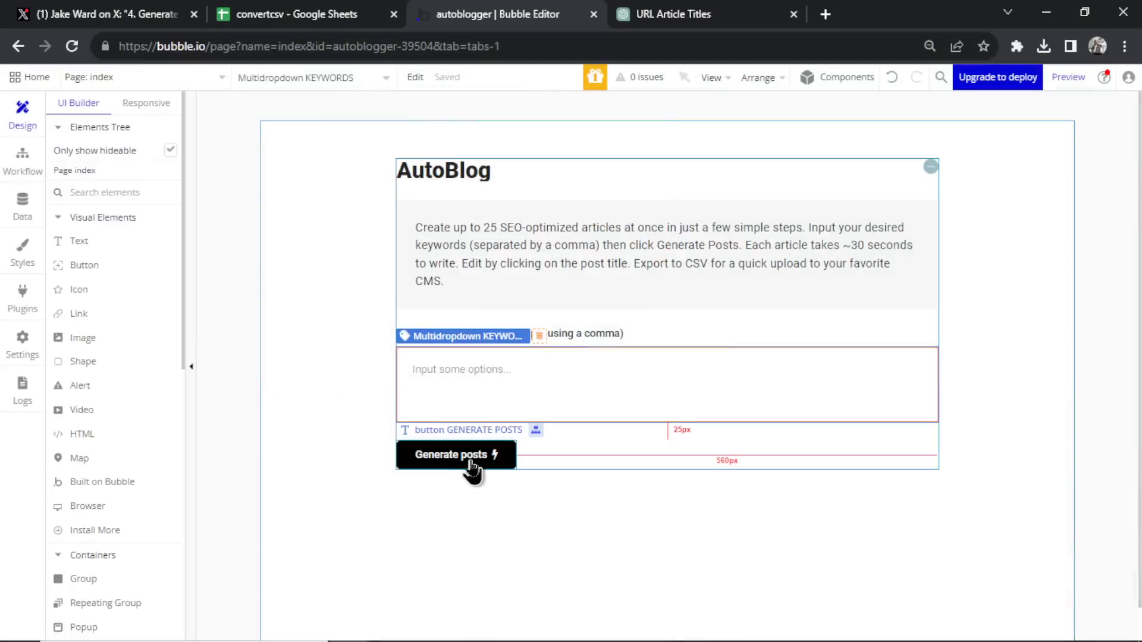
{"action": "left_click", "coordinate": [23, 157]}
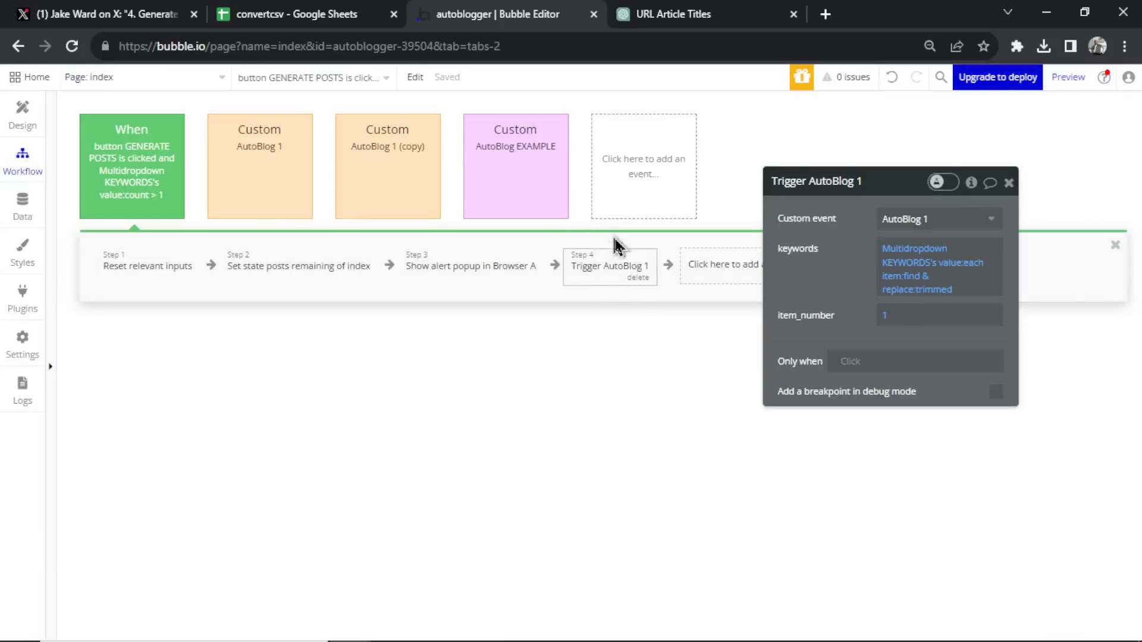
{"action": "left_click", "coordinate": [962, 218]}
{"action": "left_click", "coordinate": [952, 288]}
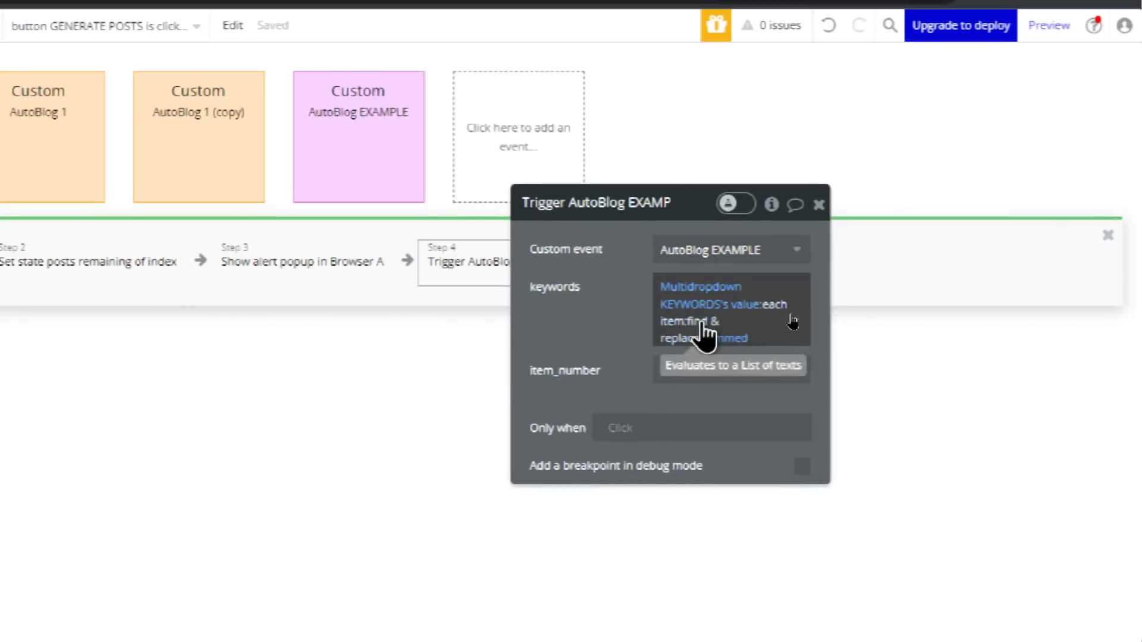
{"action": "left_click", "coordinate": [702, 338]}
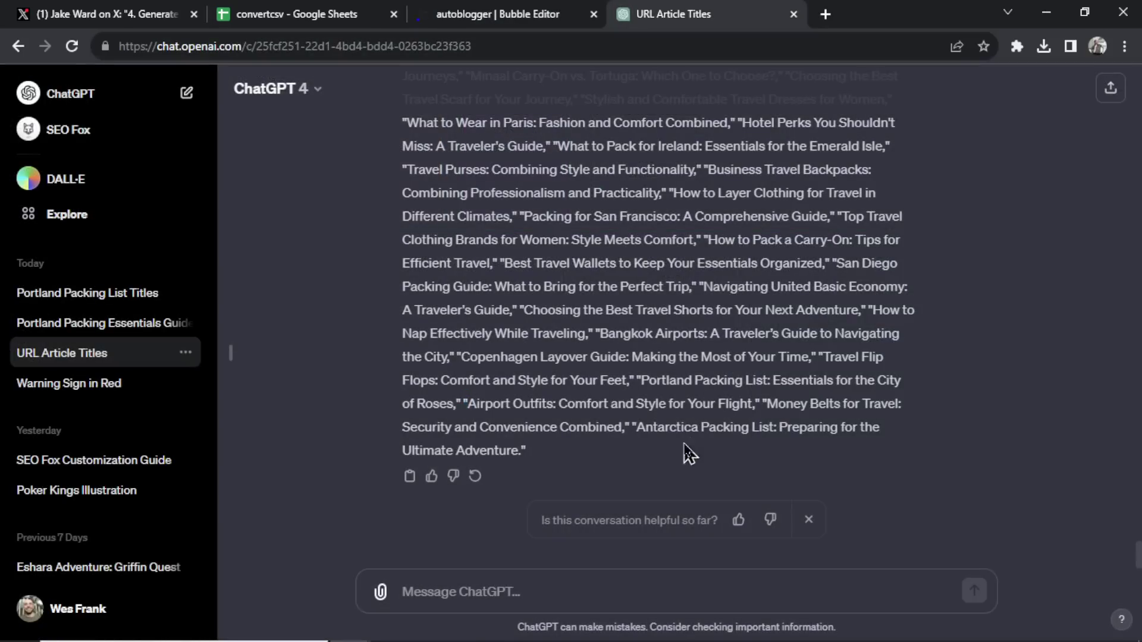
{"action": "scroll", "coordinate": [554, 220], "scroll_direction": "up", "scroll_amount": 3}
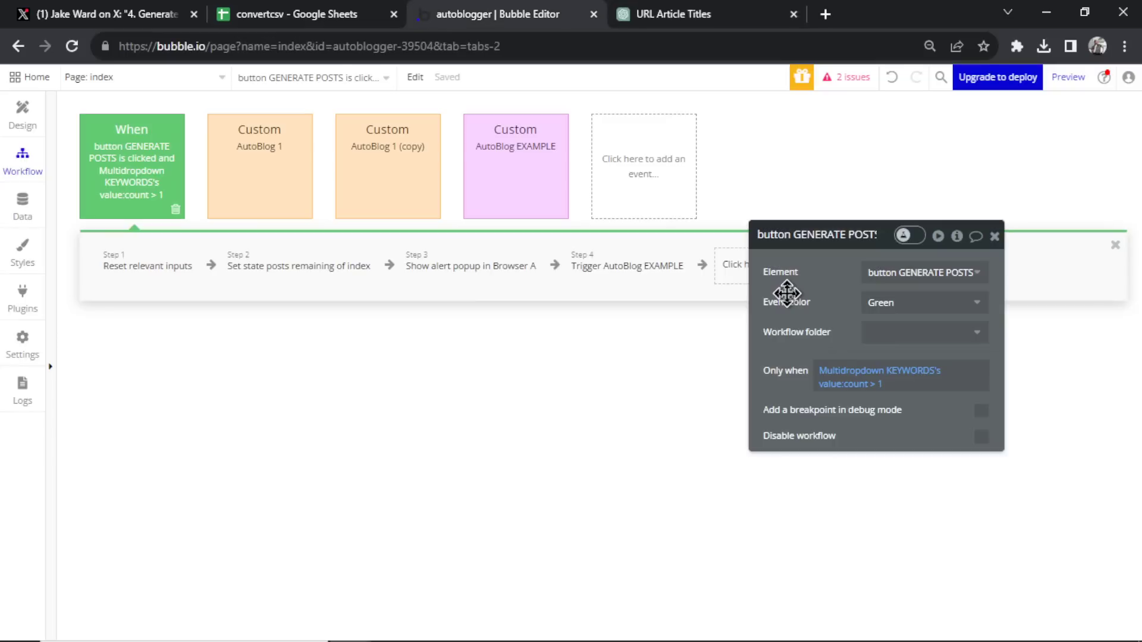
Review AutoBlog EXAMPLE's Step 1 OpenAI GPT-4 fields, then its Step 2 Create a new Blog
{"action": "left_click", "coordinate": [538, 190]}
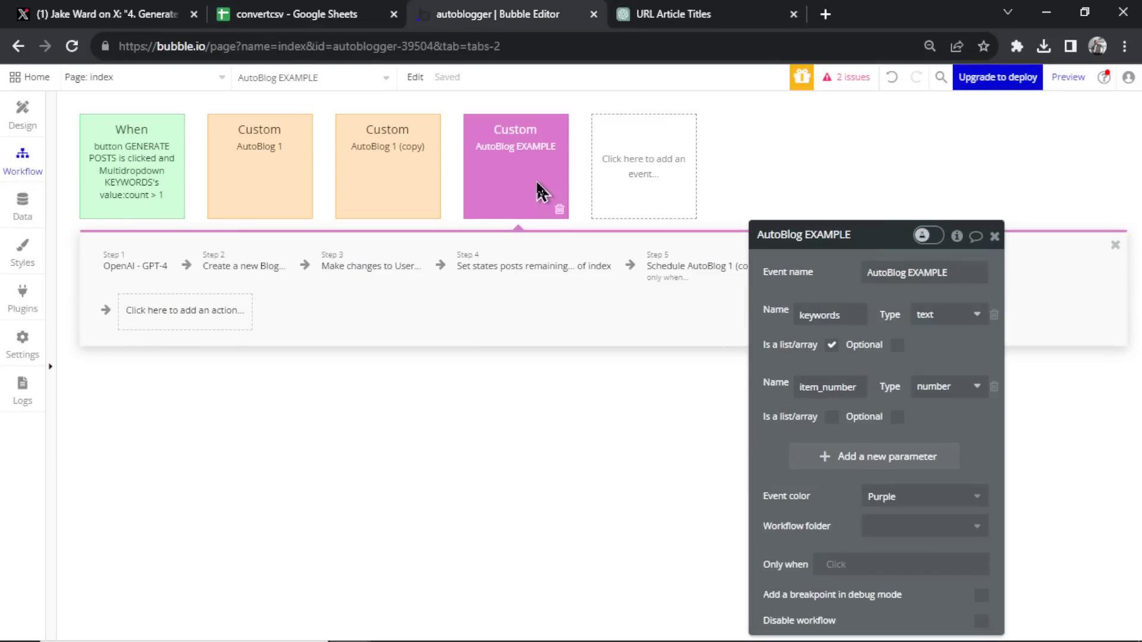
{"action": "left_click", "coordinate": [137, 267]}
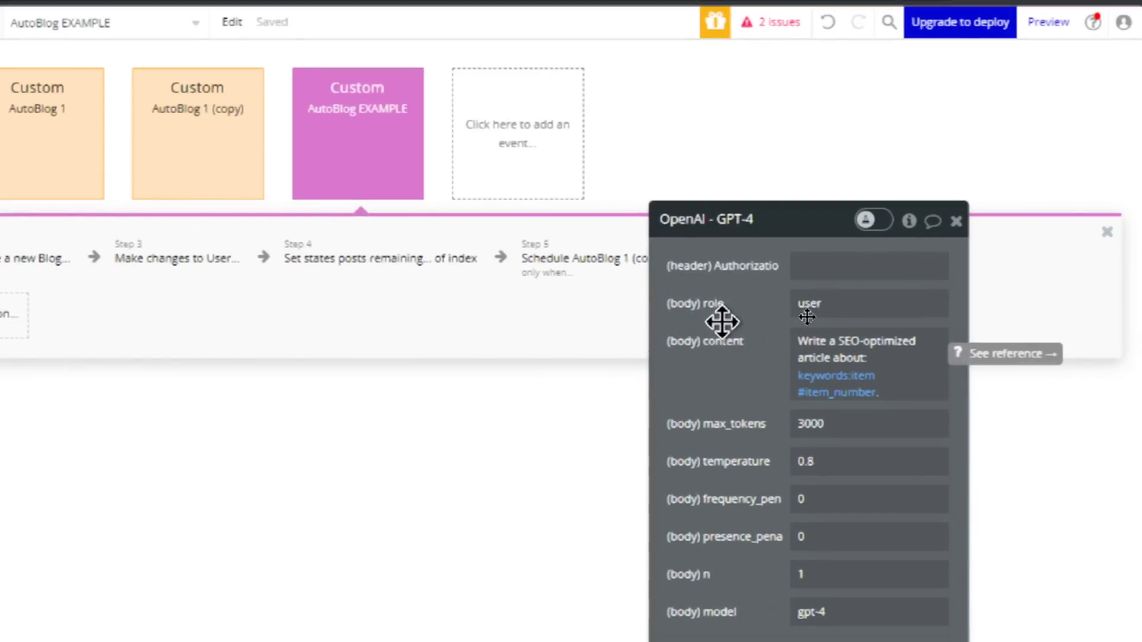
{"action": "left_click_drag", "start_coordinate": [722, 321], "coordinate": [417, 238]}
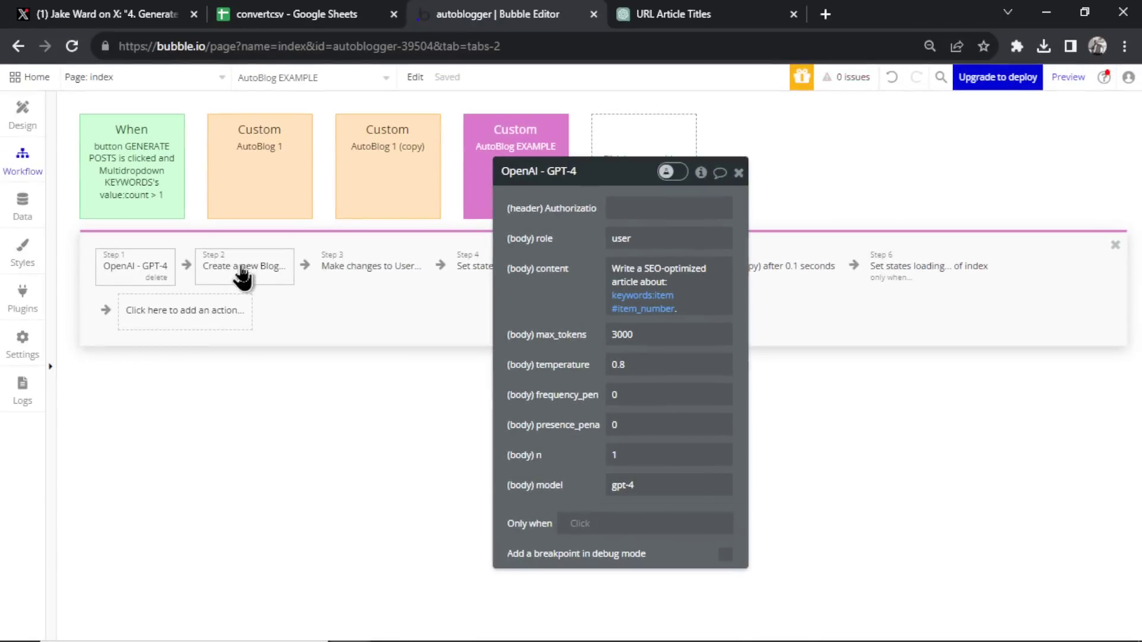
{"action": "left_click", "coordinate": [62, 183]}
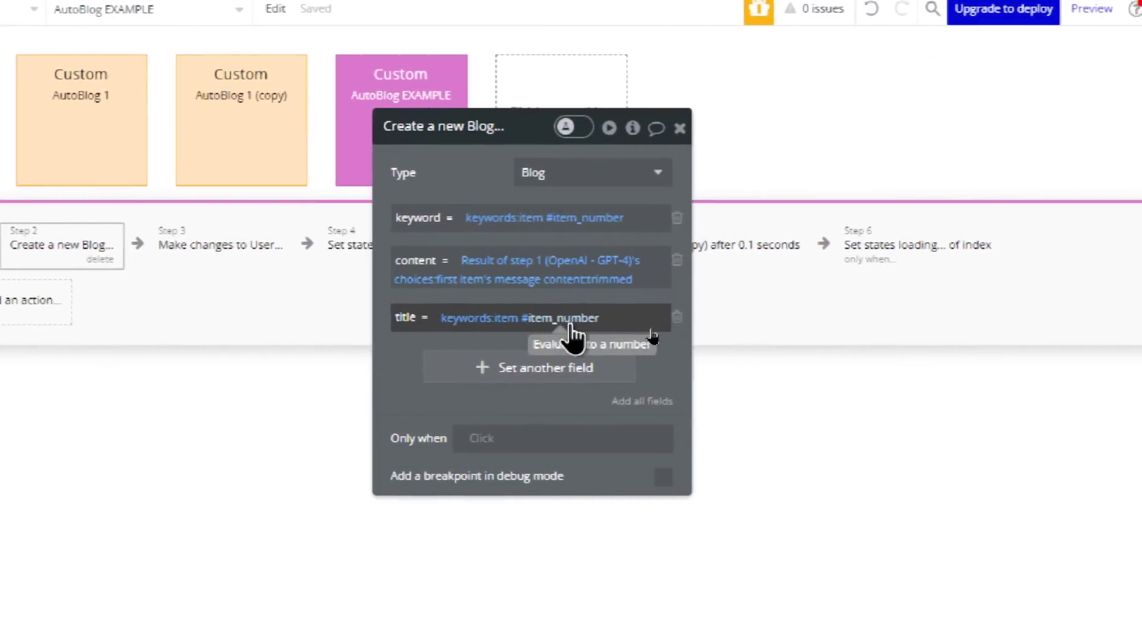
Copy the AutoBlog EXAMPLE event and paste it as a duplicate, AutoBlog EXAMPLE #2
{"action": "left_click", "coordinate": [401, 83]}
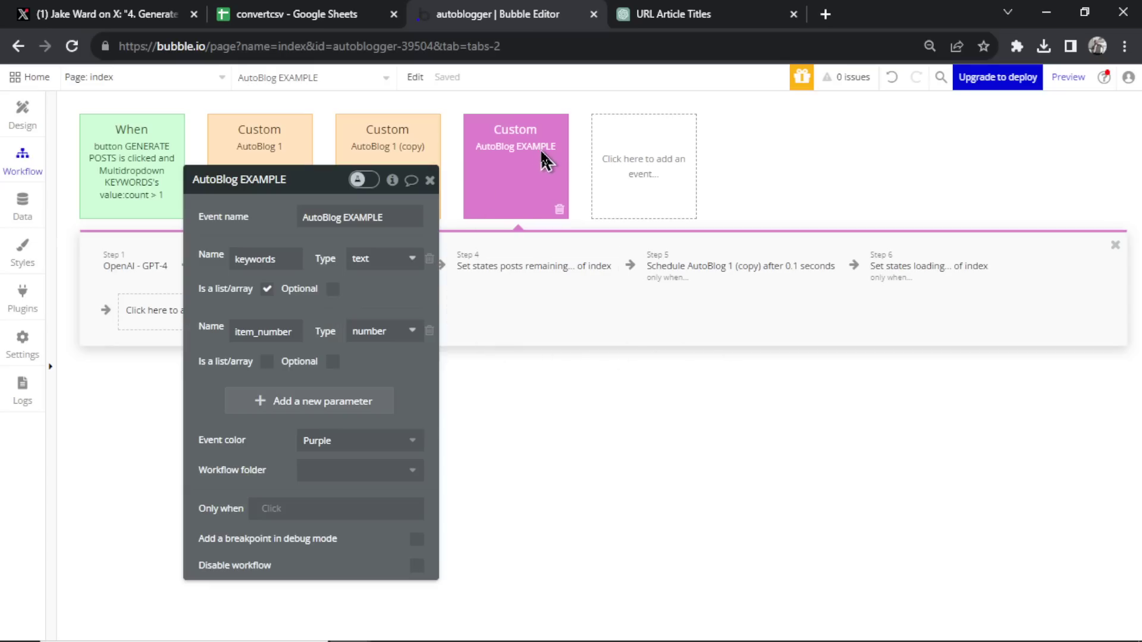
{"action": "right_click", "coordinate": [516, 162]}
{"action": "left_click", "coordinate": [580, 236]}
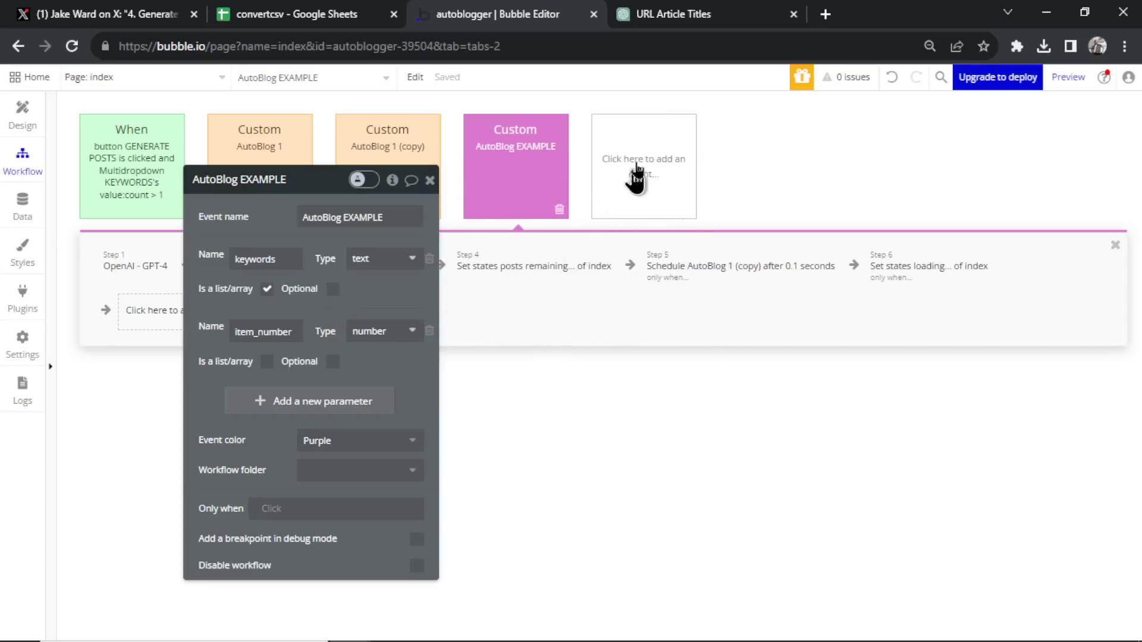
{"action": "key", "text": "ctrl+v"}
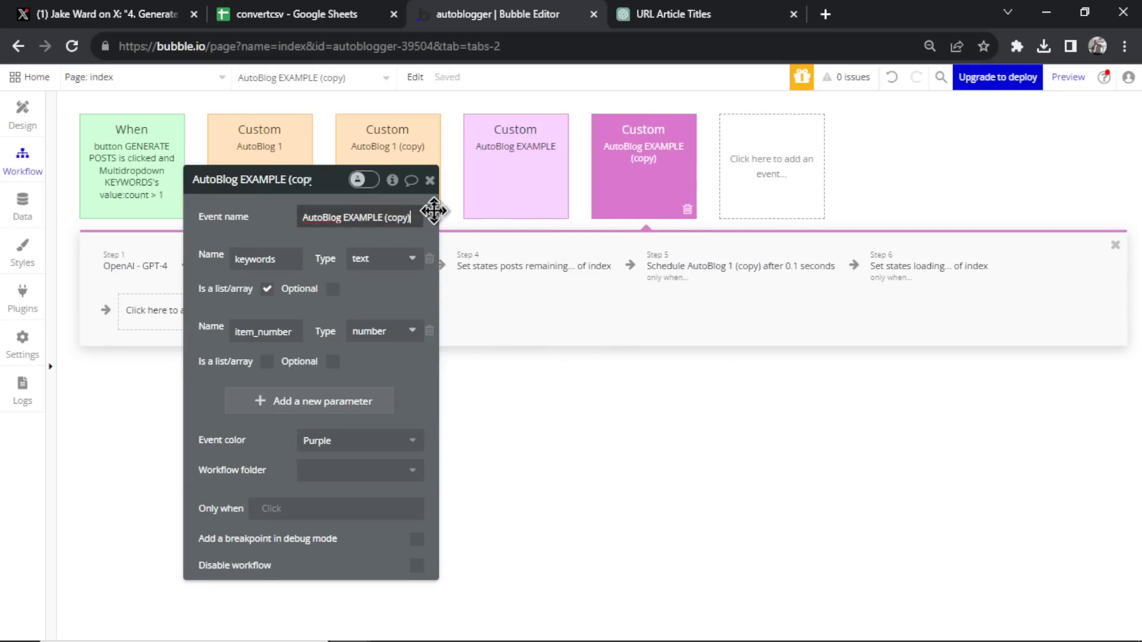
Make the original AutoBlog EXAMPLE's scheduling step run AutoBlog EXAMPLE #2 next
{"action": "left_click", "coordinate": [468, 214]}
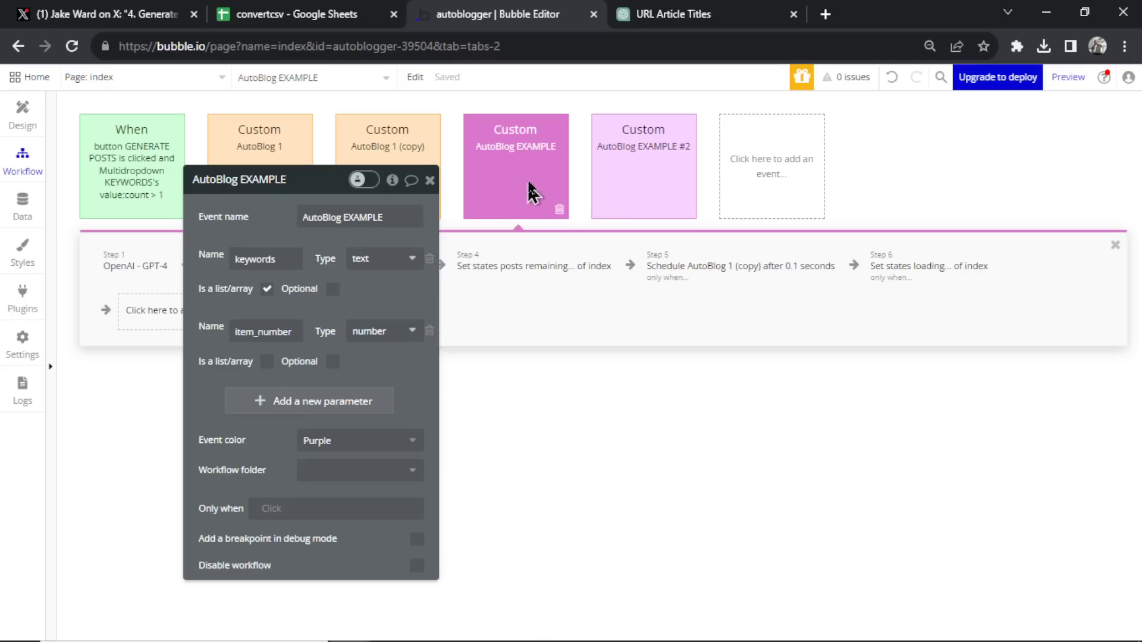
{"action": "left_click", "coordinate": [725, 276]}
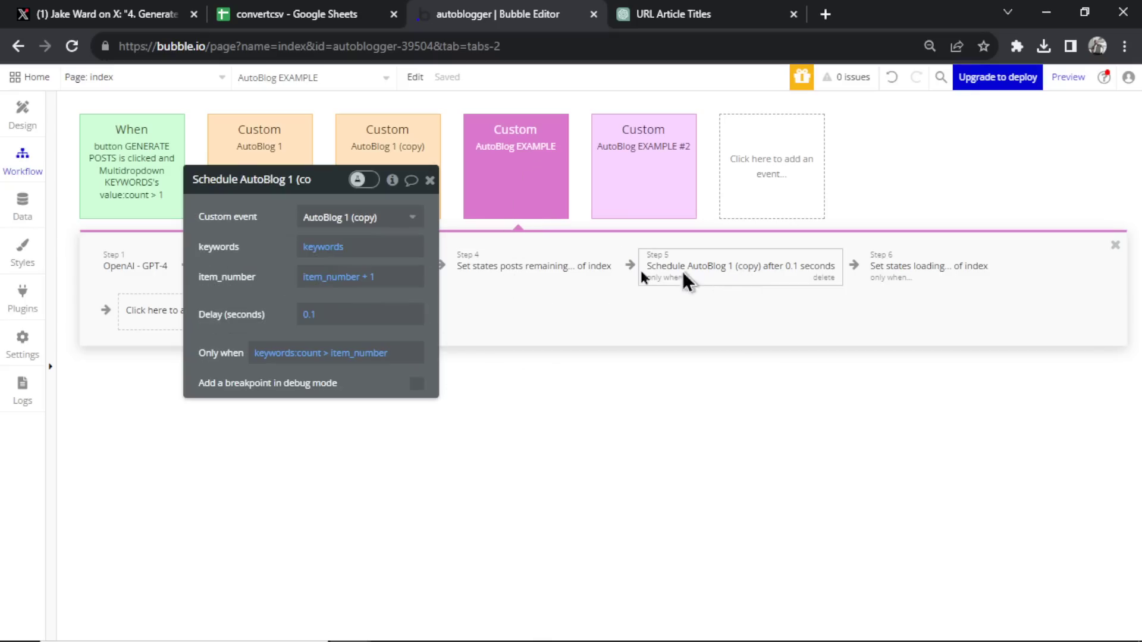
{"action": "left_click", "coordinate": [349, 217]}
{"action": "left_click", "coordinate": [374, 287]}
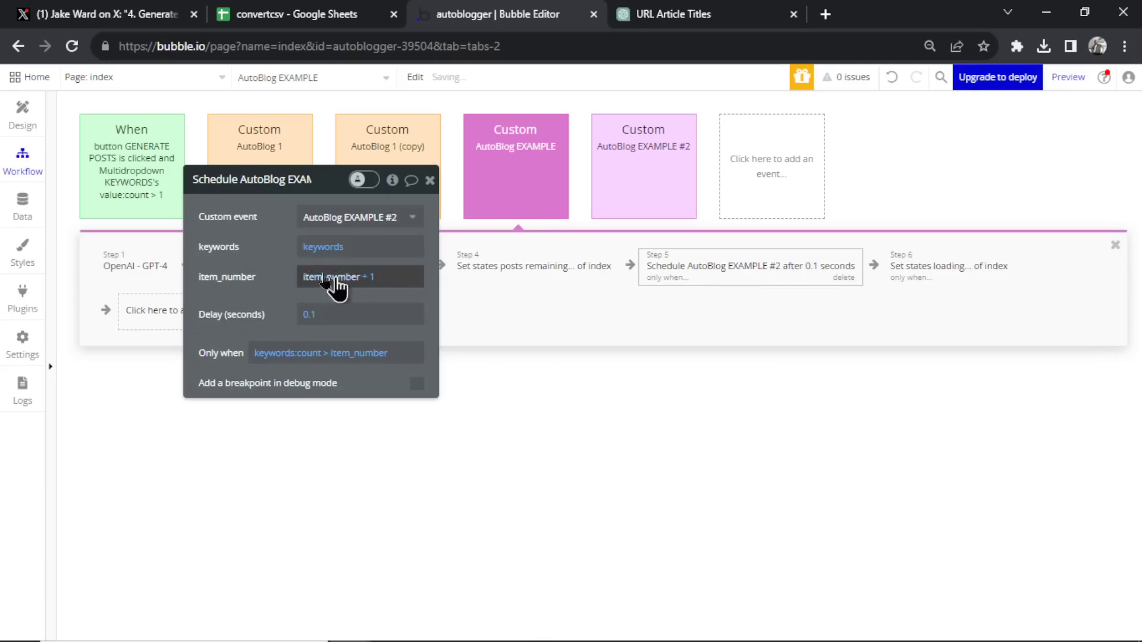
{"action": "left_click_drag", "start_coordinate": [280, 293], "coordinate": [403, 308]}
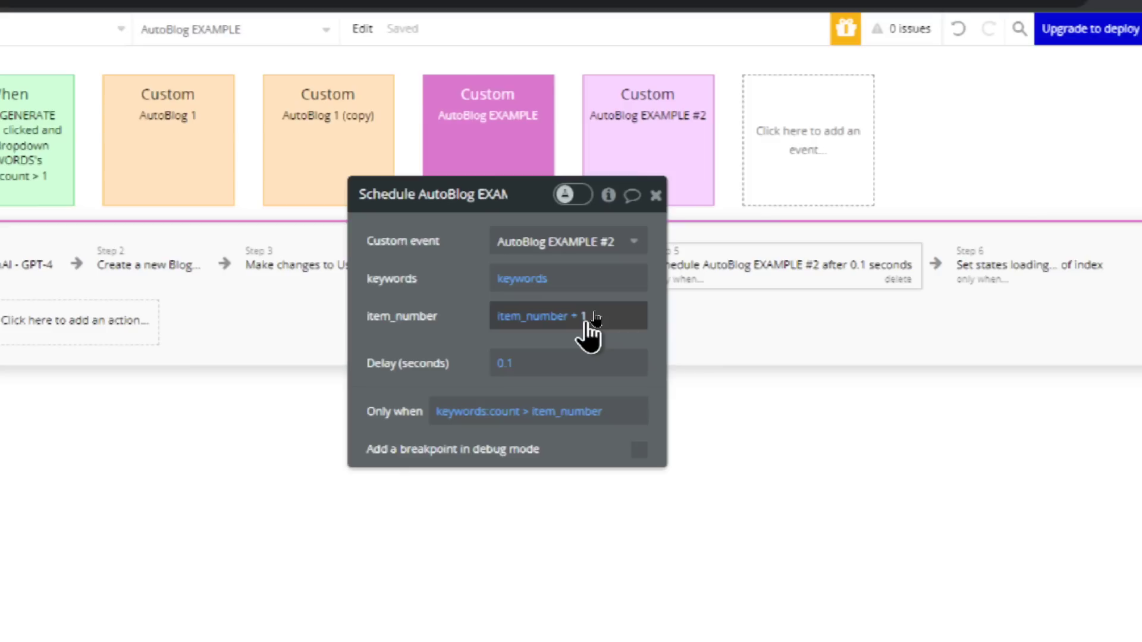
Make AutoBlog EXAMPLE #2's scheduling step run AutoBlog EXAMPLE next
{"action": "left_click", "coordinate": [640, 156]}
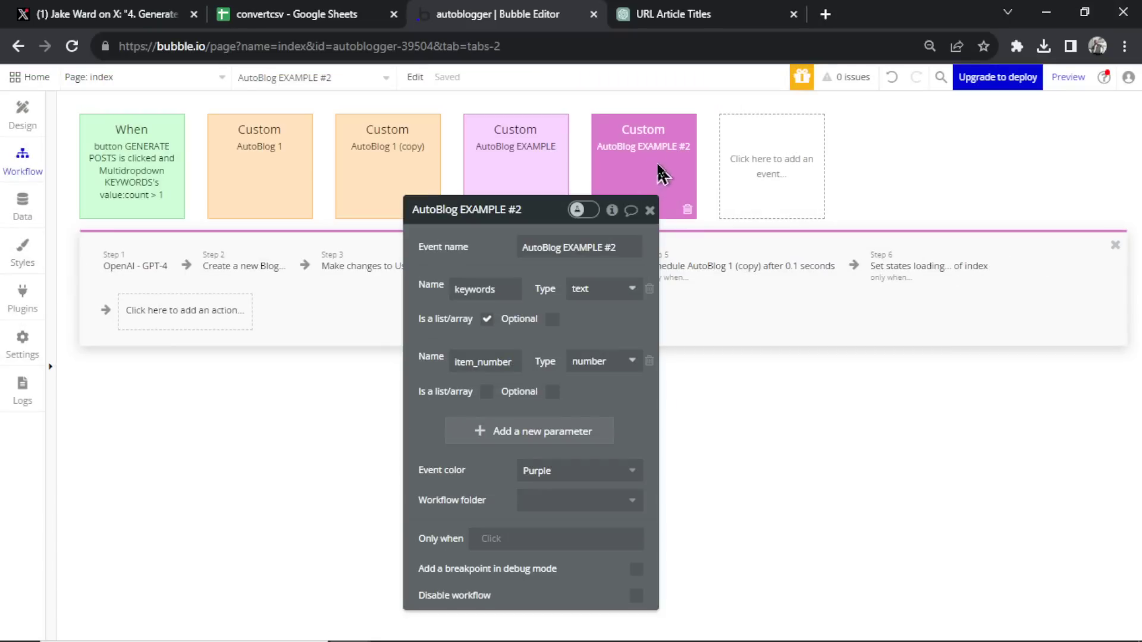
{"action": "left_click_drag", "start_coordinate": [493, 242], "coordinate": [241, 347]}
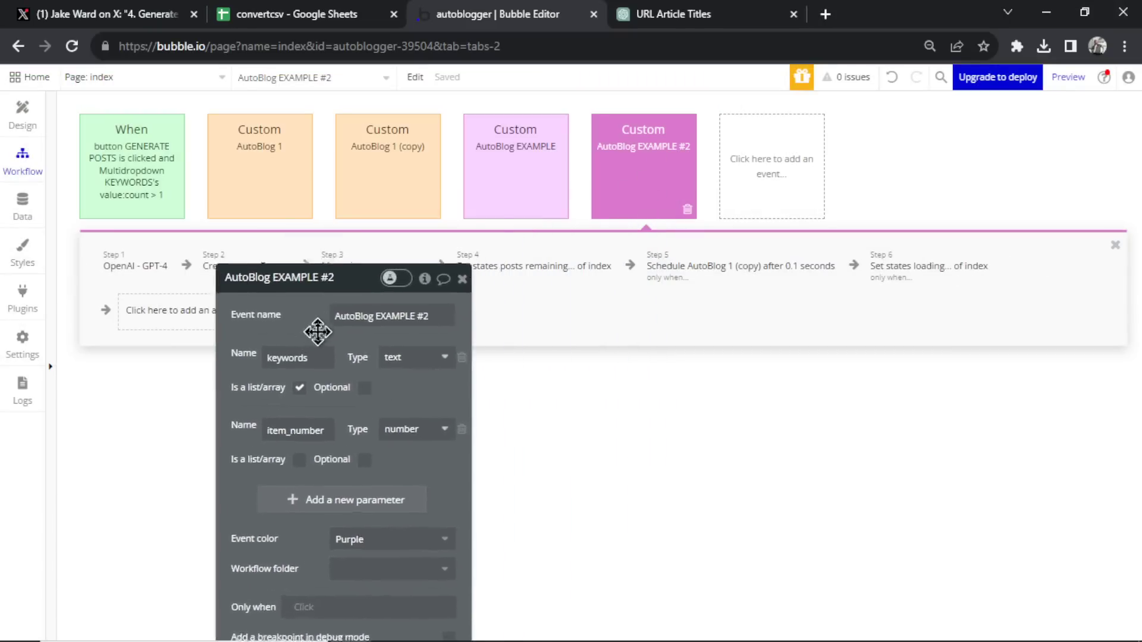
{"action": "left_click_drag", "start_coordinate": [318, 331], "coordinate": [398, 252]}
{"action": "left_click", "coordinate": [761, 270]}
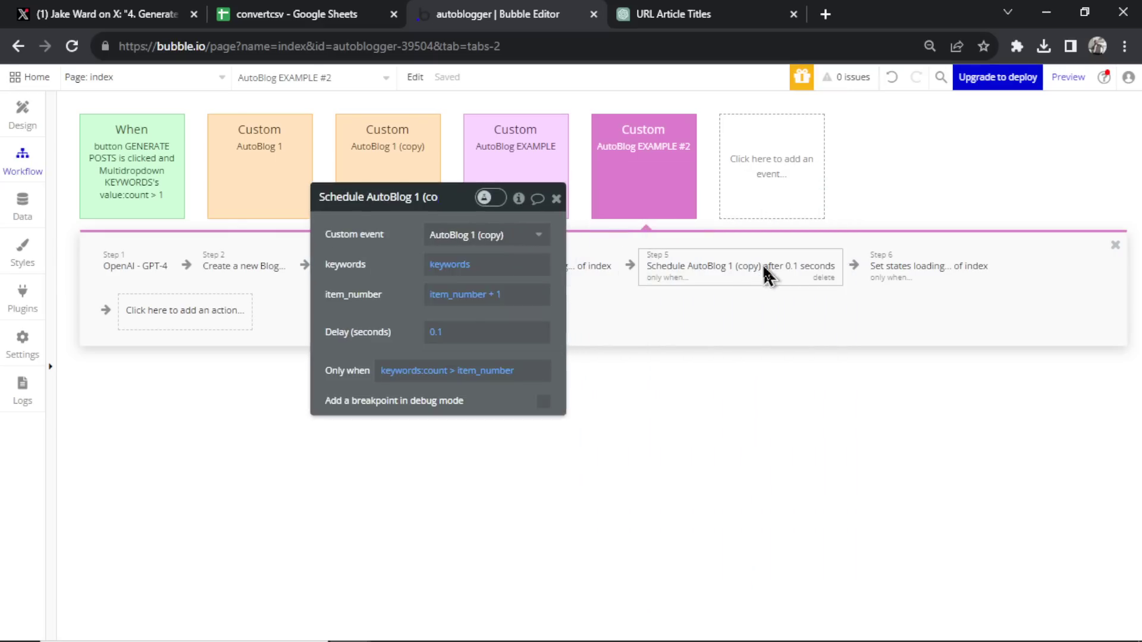
{"action": "left_click", "coordinate": [502, 234]}
{"action": "left_click", "coordinate": [496, 304]}
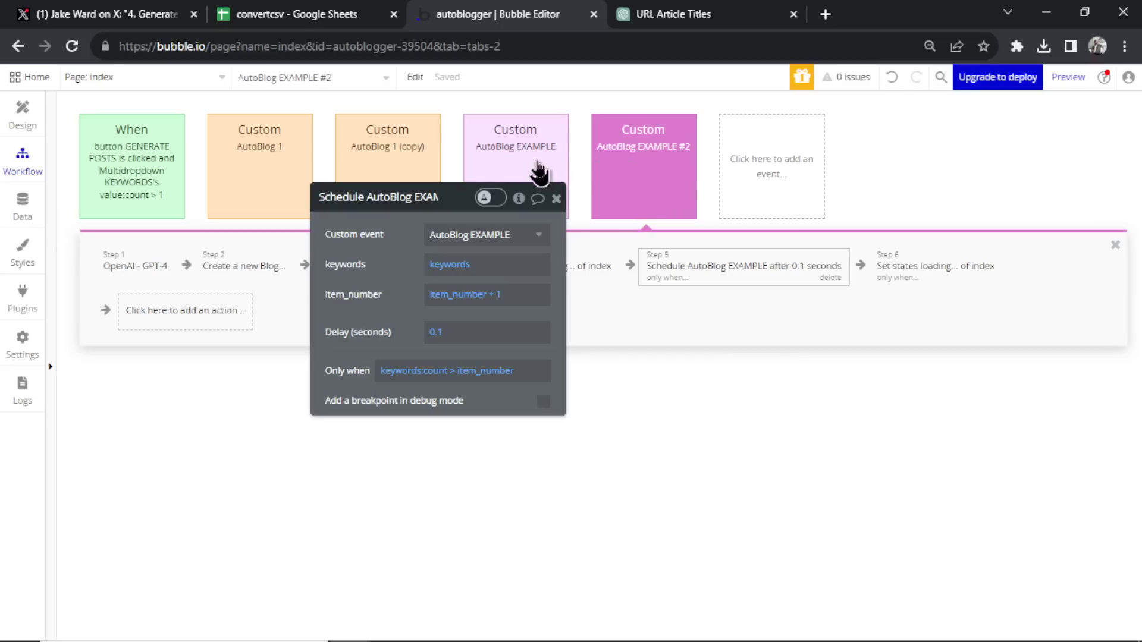
{"action": "left_click", "coordinate": [594, 169]}
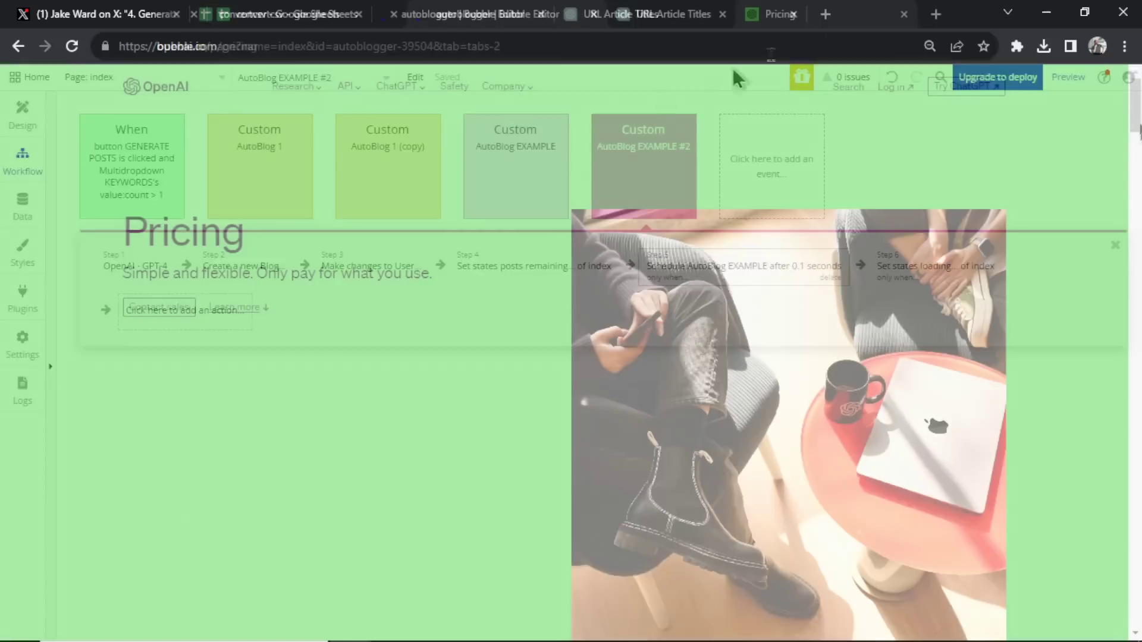
Check the GPT-4 token prices, then compute 200 articles × 0.075 = 15 in Calculator
{"action": "scroll", "coordinate": [820, 166], "scroll_direction": "down", "scroll_amount": 15}
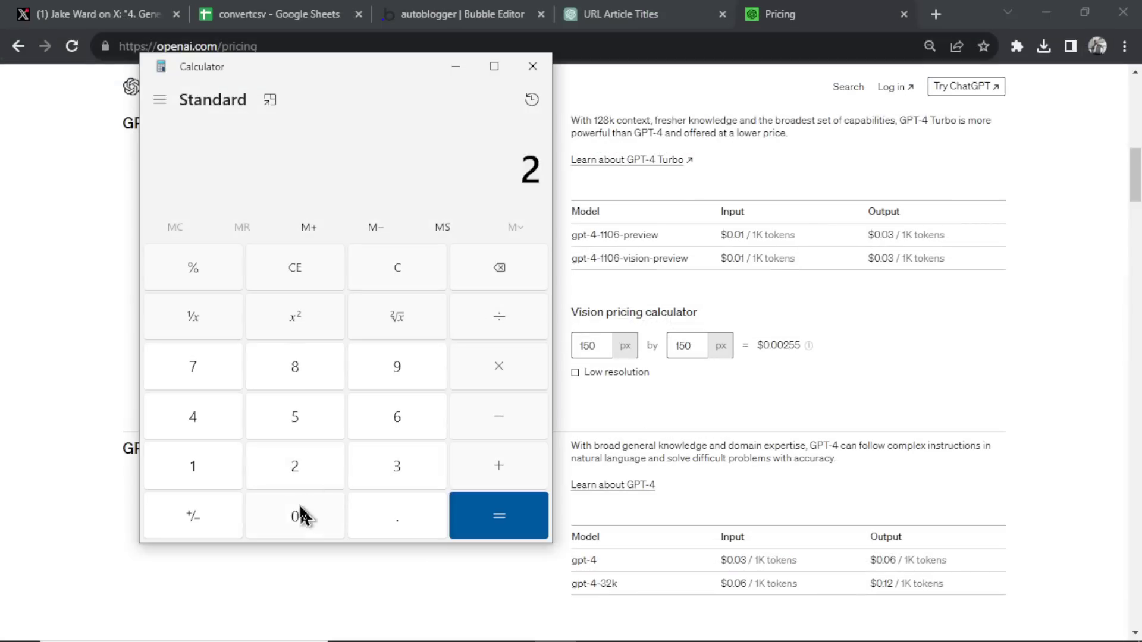
{"action": "double_click", "coordinate": [297, 515]}
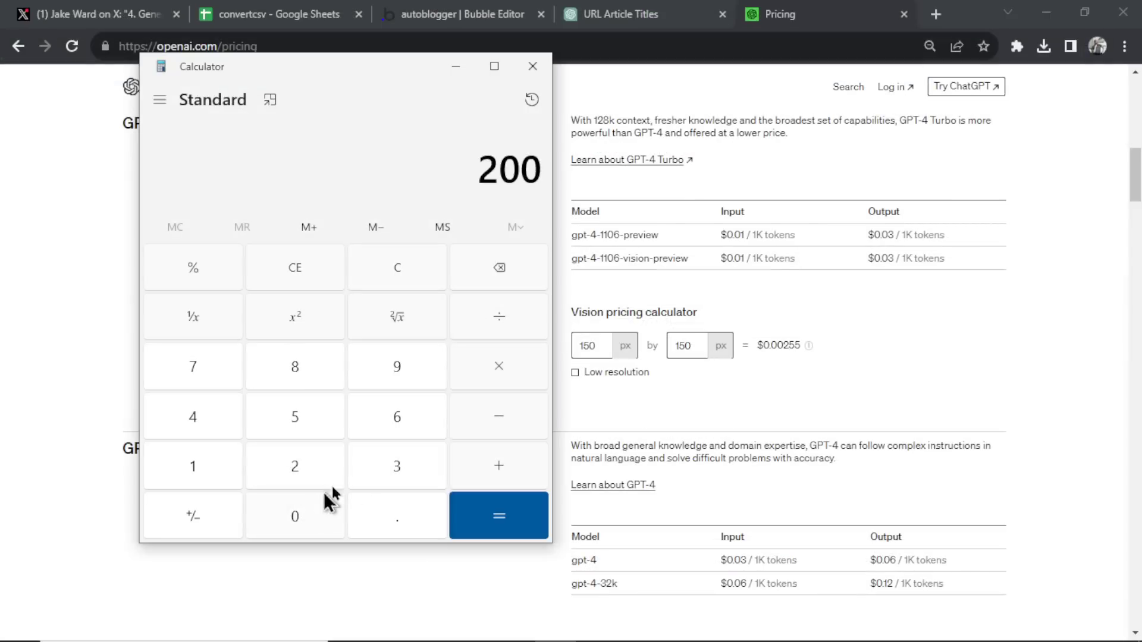
{"action": "left_click", "coordinate": [501, 361]}
{"action": "key", "text": "ctrl+v"}
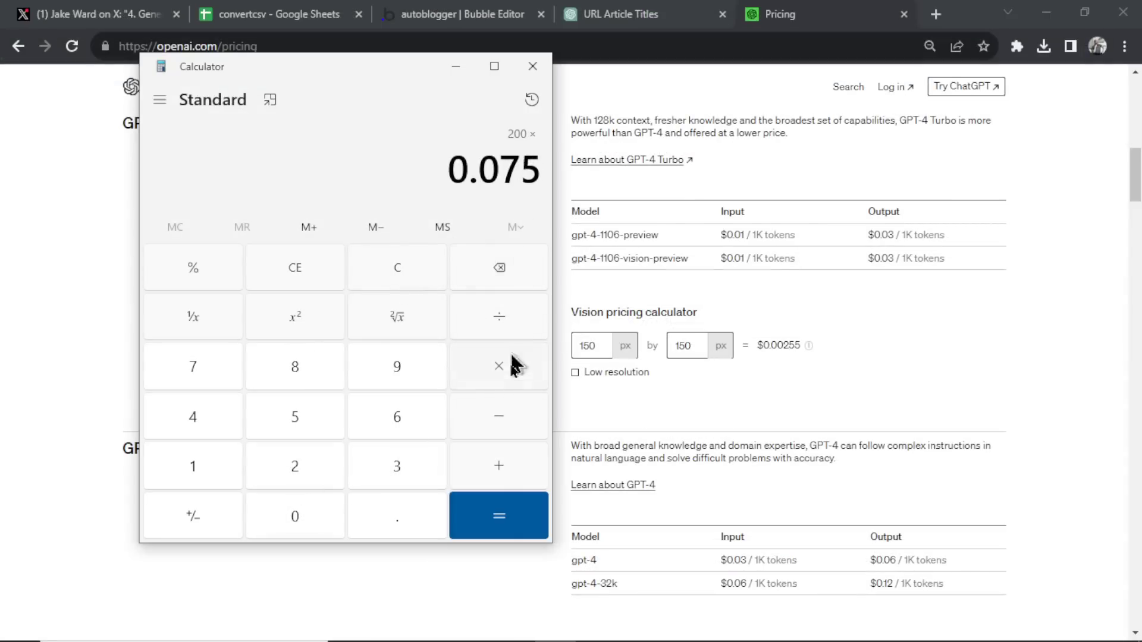
{"action": "left_click", "coordinate": [509, 527]}
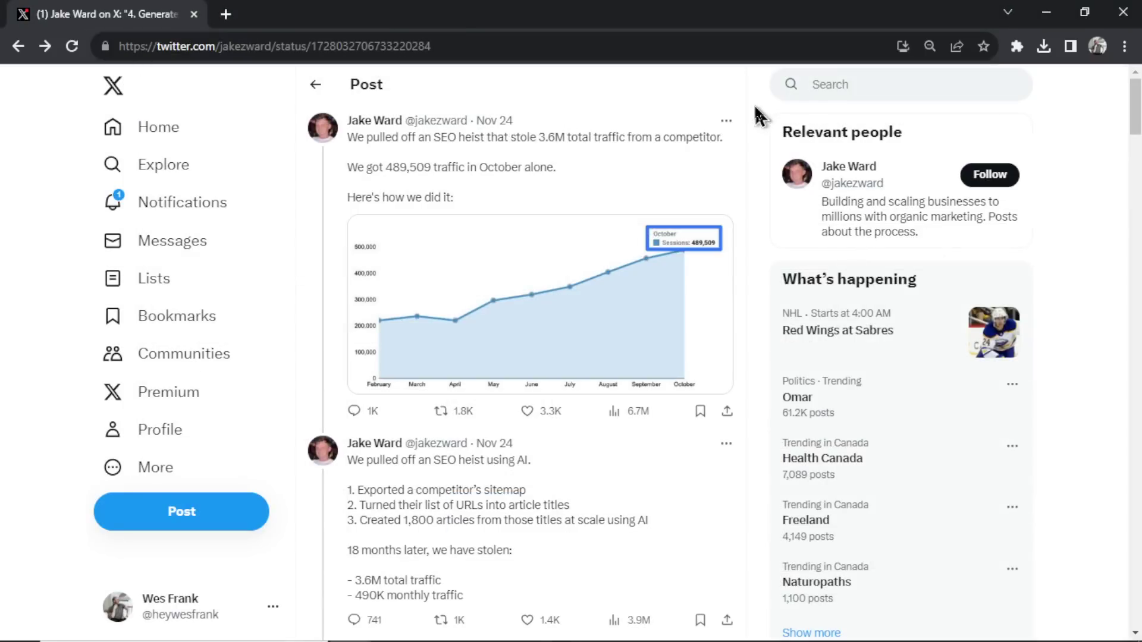
Scroll the SEO heist thread to the tweets on sitemap export and AI-generated articles
{"action": "scroll", "coordinate": [645, 257], "scroll_direction": "down", "scroll_amount": 4}
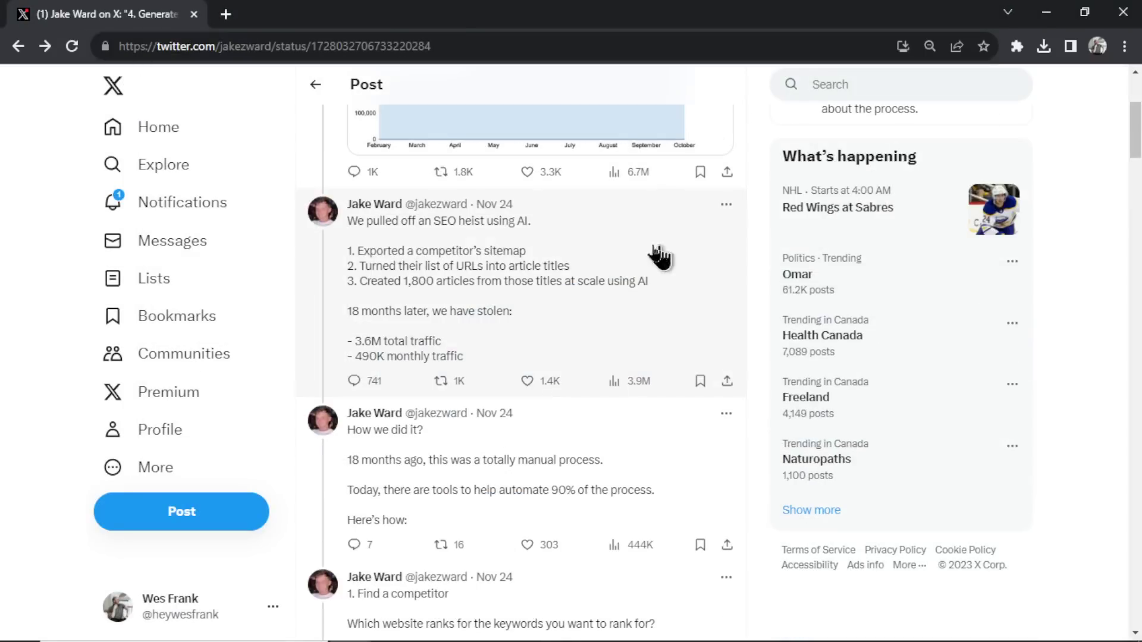